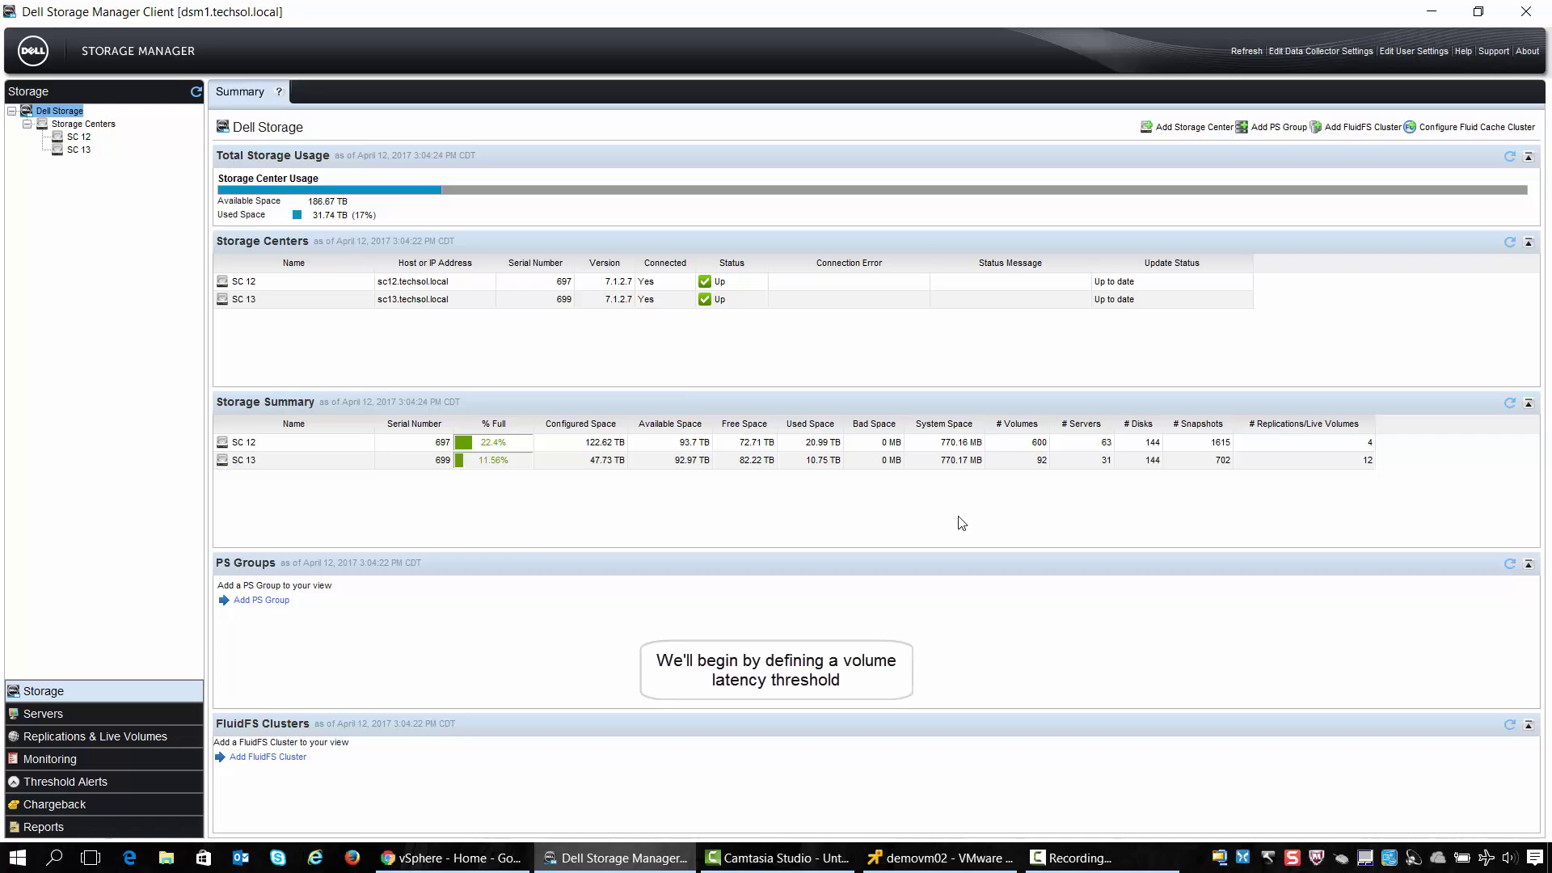
Show the Storage Centers summary listing SC 12 and SC 13 with their usage details
{"action": "left_click", "coordinate": [97, 125]}
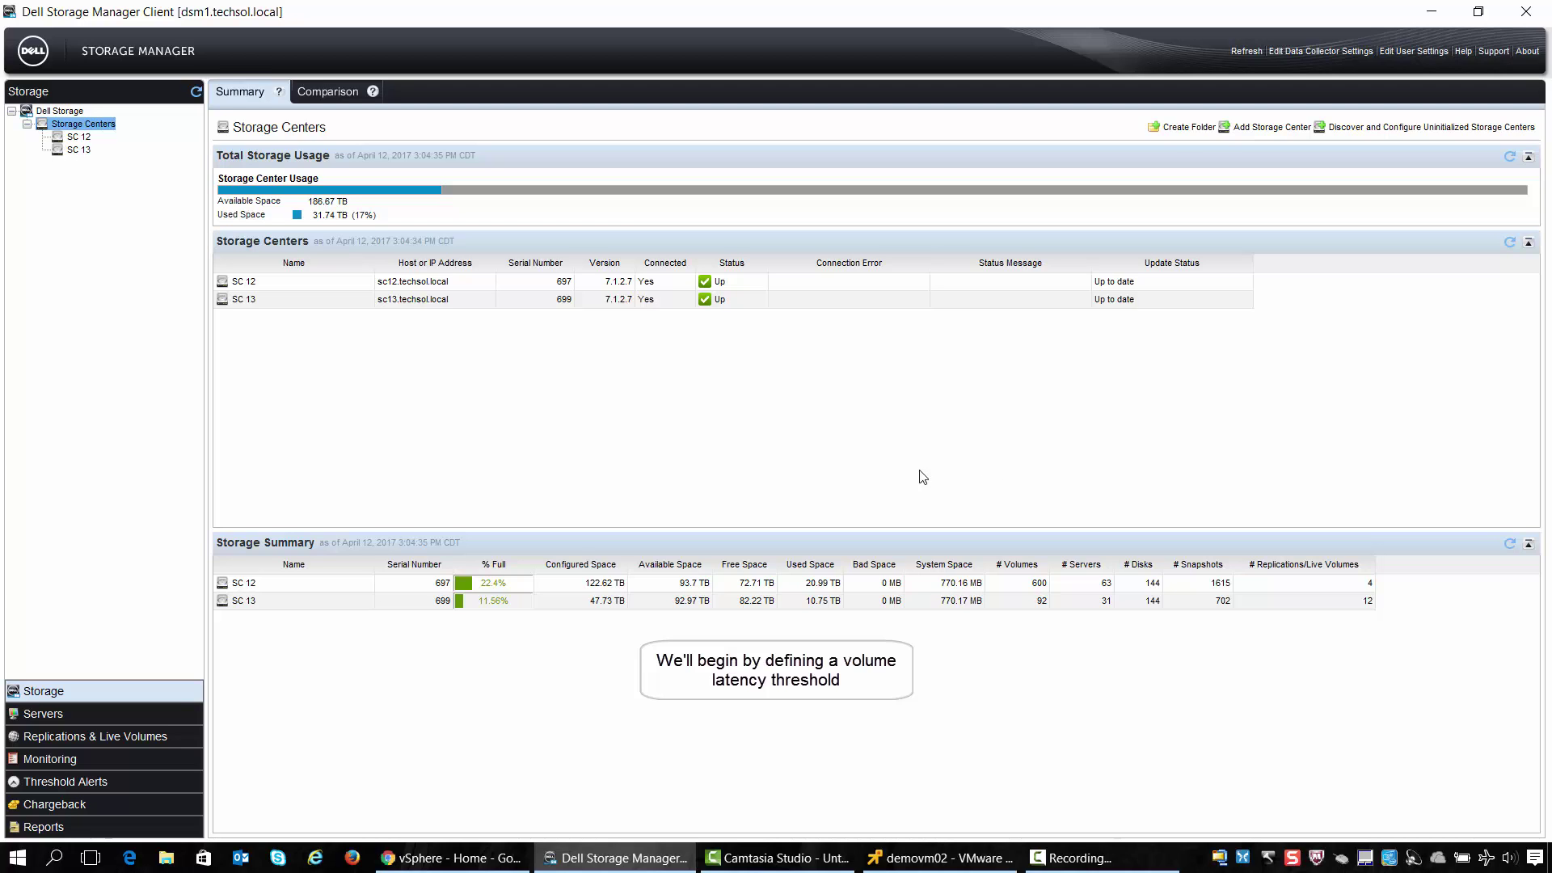
Create a 'Volume Latency' threshold definition on volume Latency with an 11 ms error level
{"action": "left_click", "coordinate": [90, 782]}
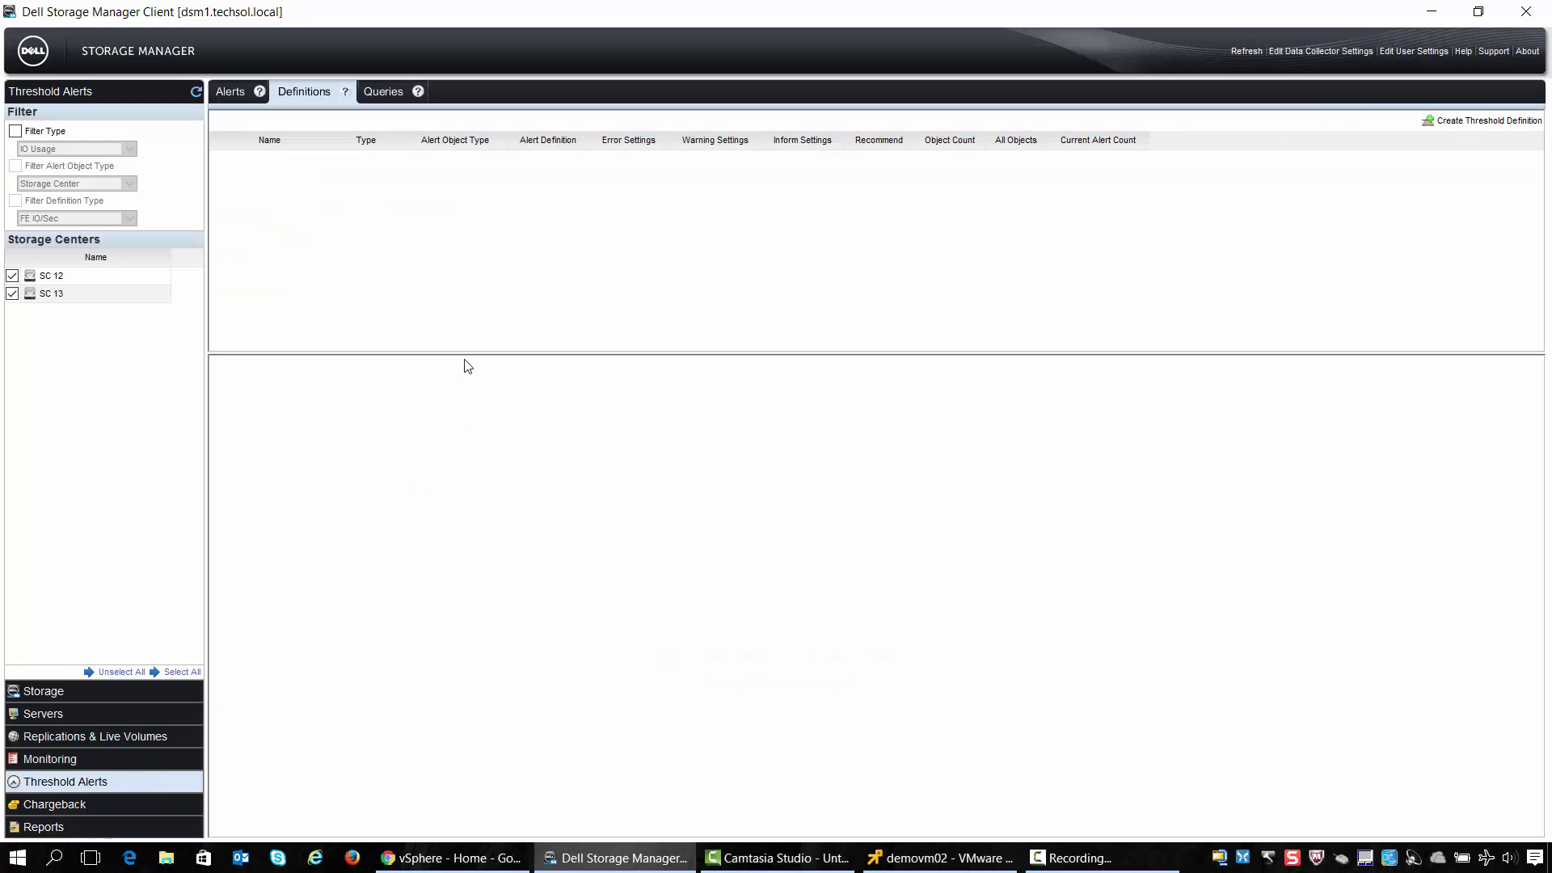
{"action": "left_click", "coordinate": [1465, 120]}
{"action": "left_click", "coordinate": [759, 281]}
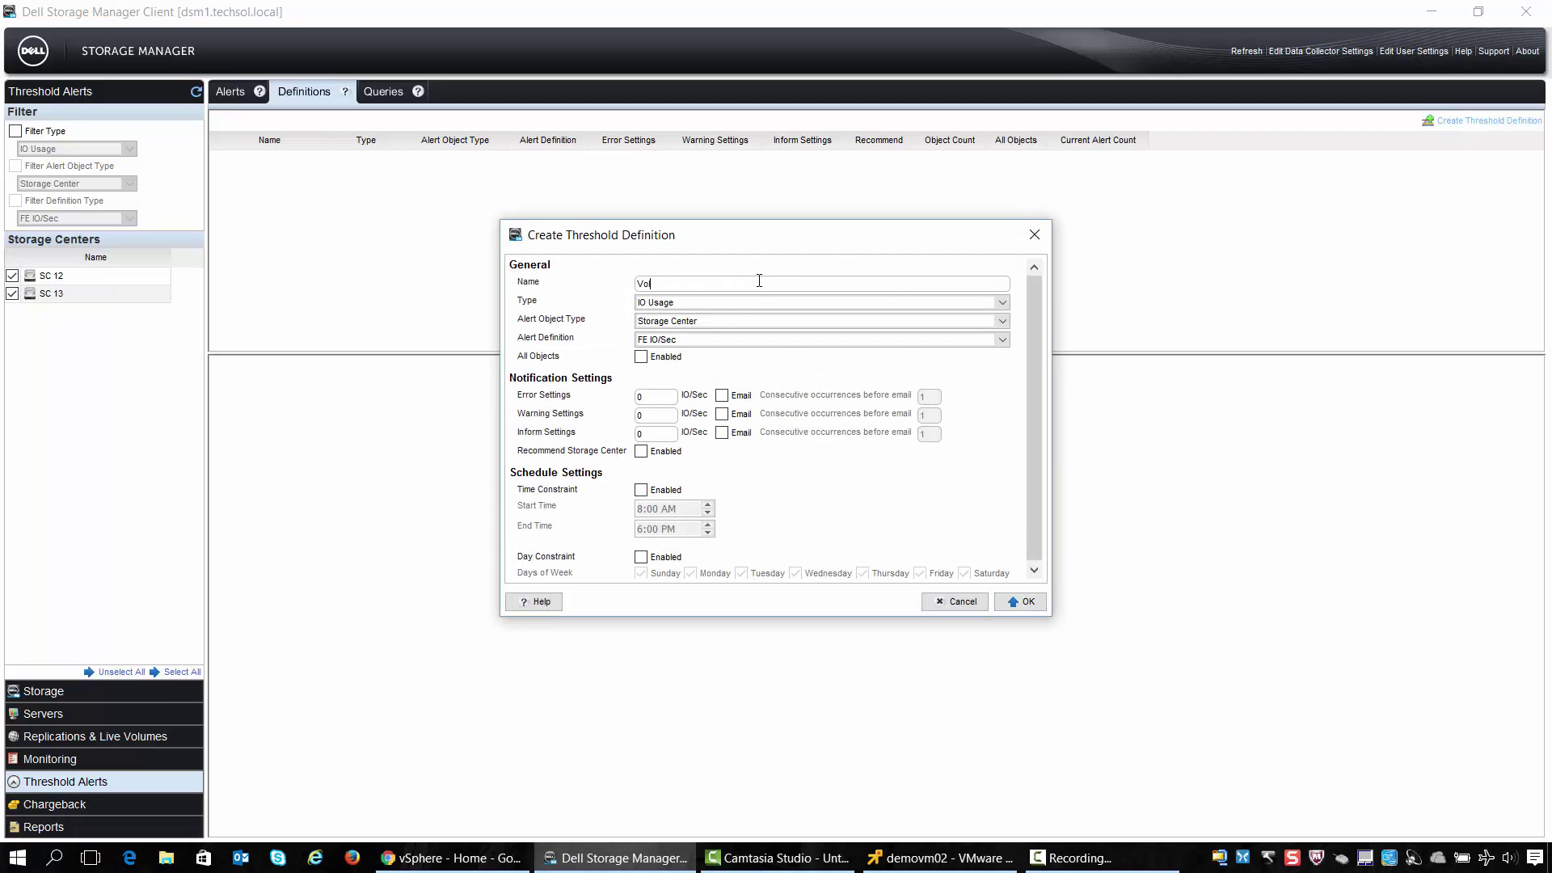
{"action": "type", "text": "Volume Latency"}
{"action": "left_click", "coordinate": [1003, 322]}
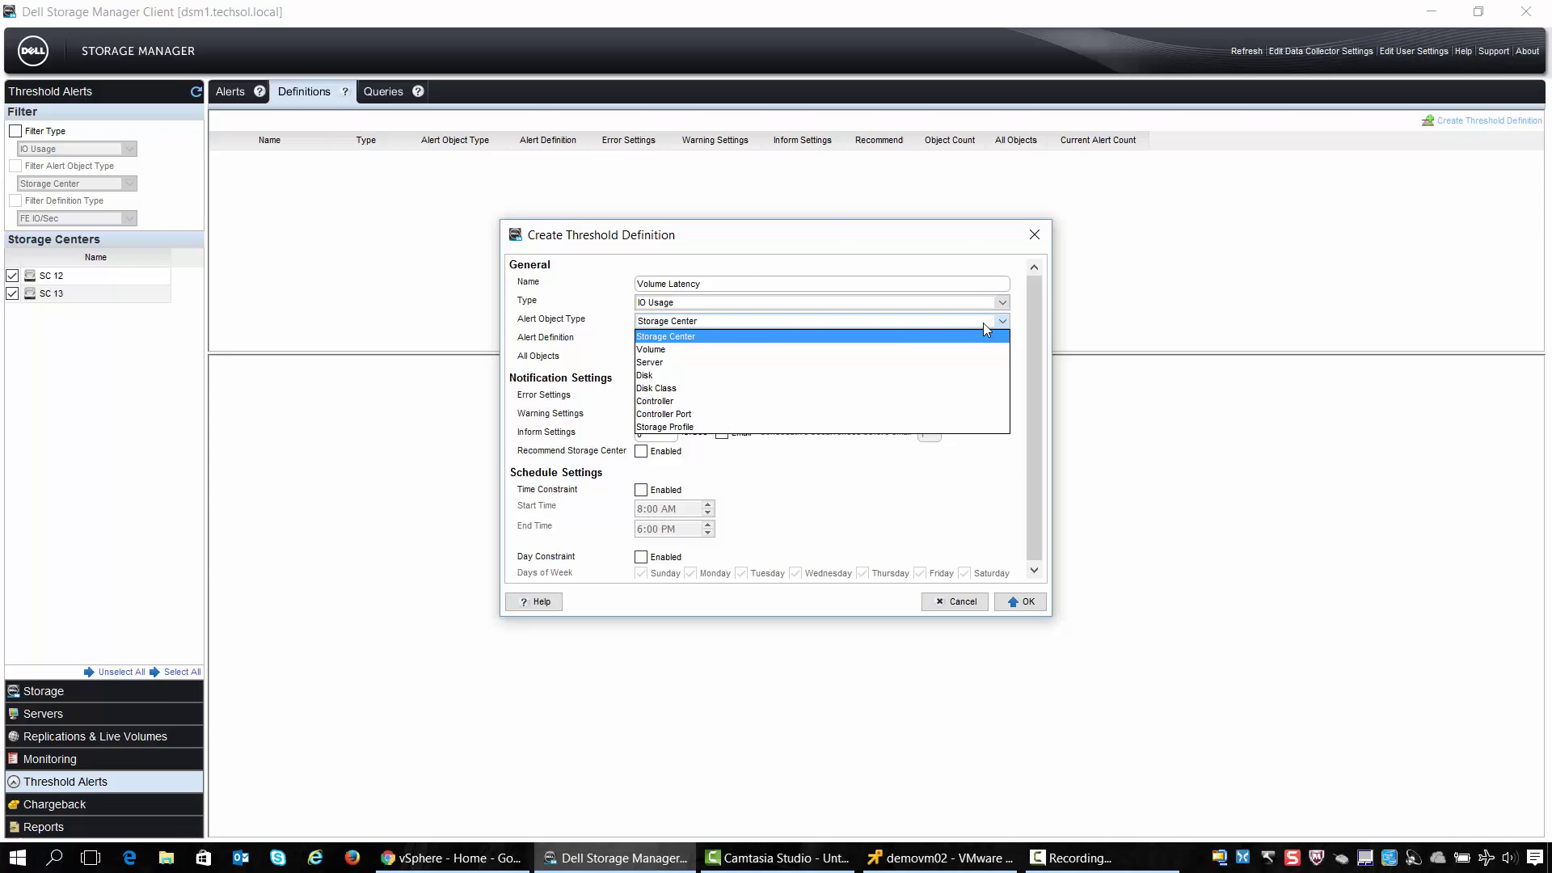
{"action": "left_click", "coordinate": [705, 350]}
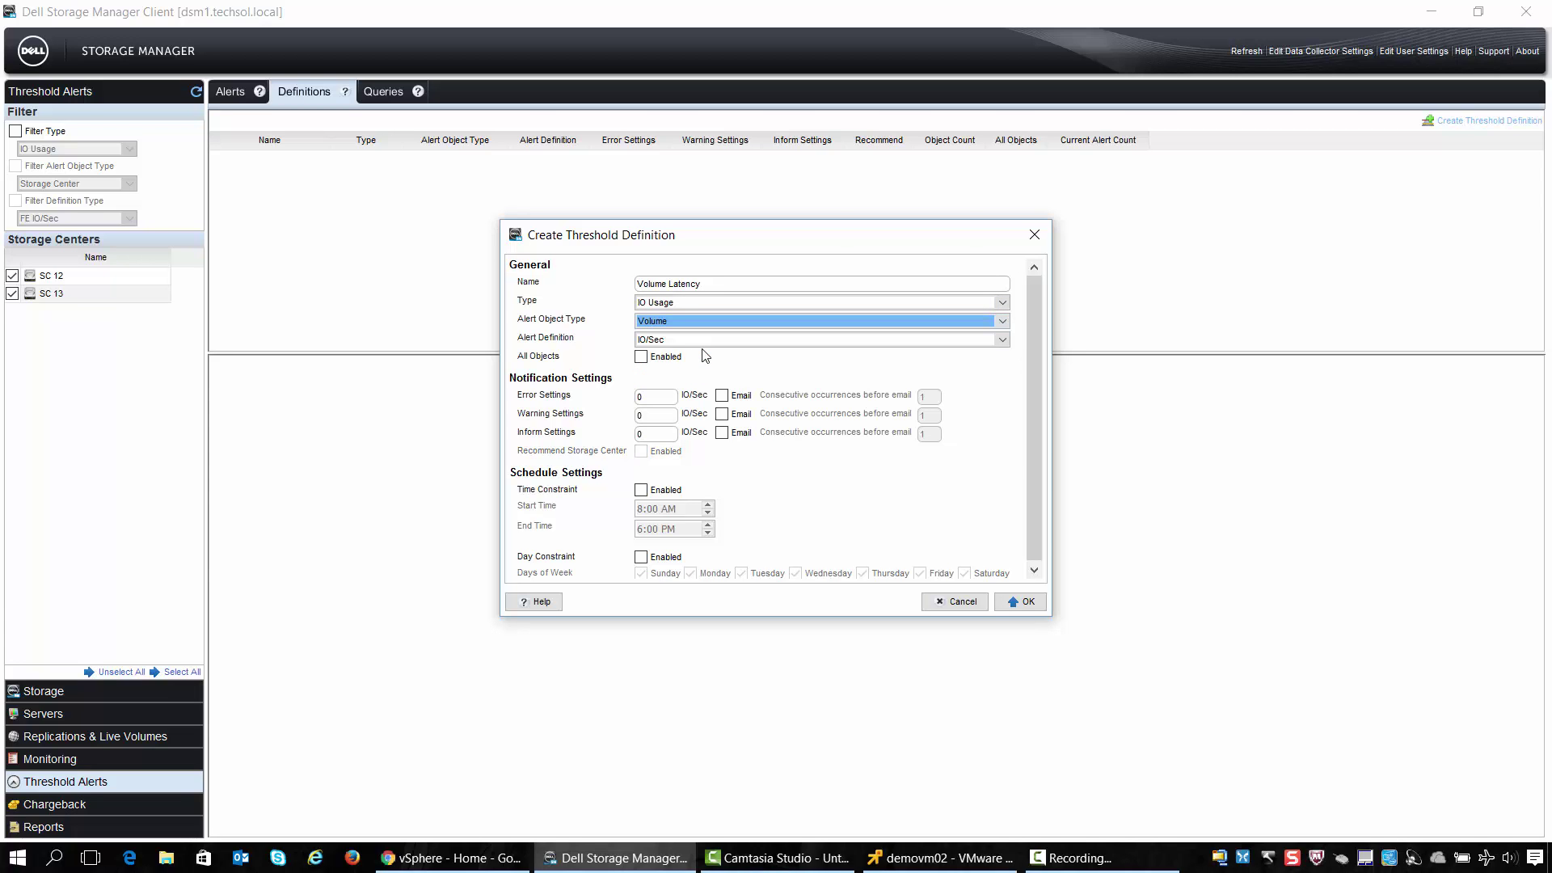
{"action": "left_click", "coordinate": [723, 340]}
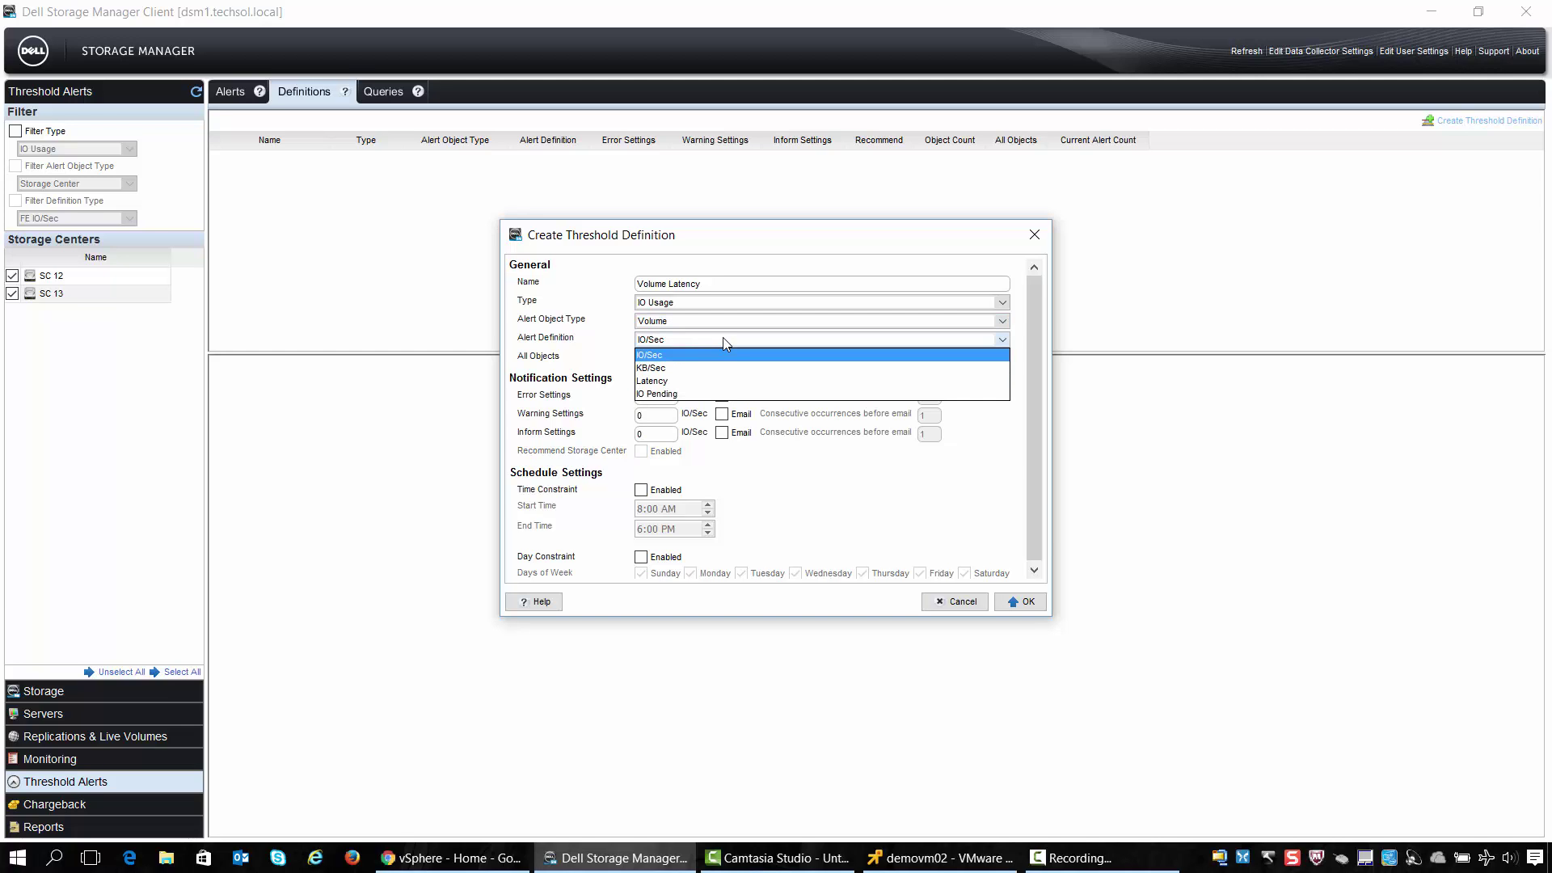
{"action": "left_click", "coordinate": [661, 377]}
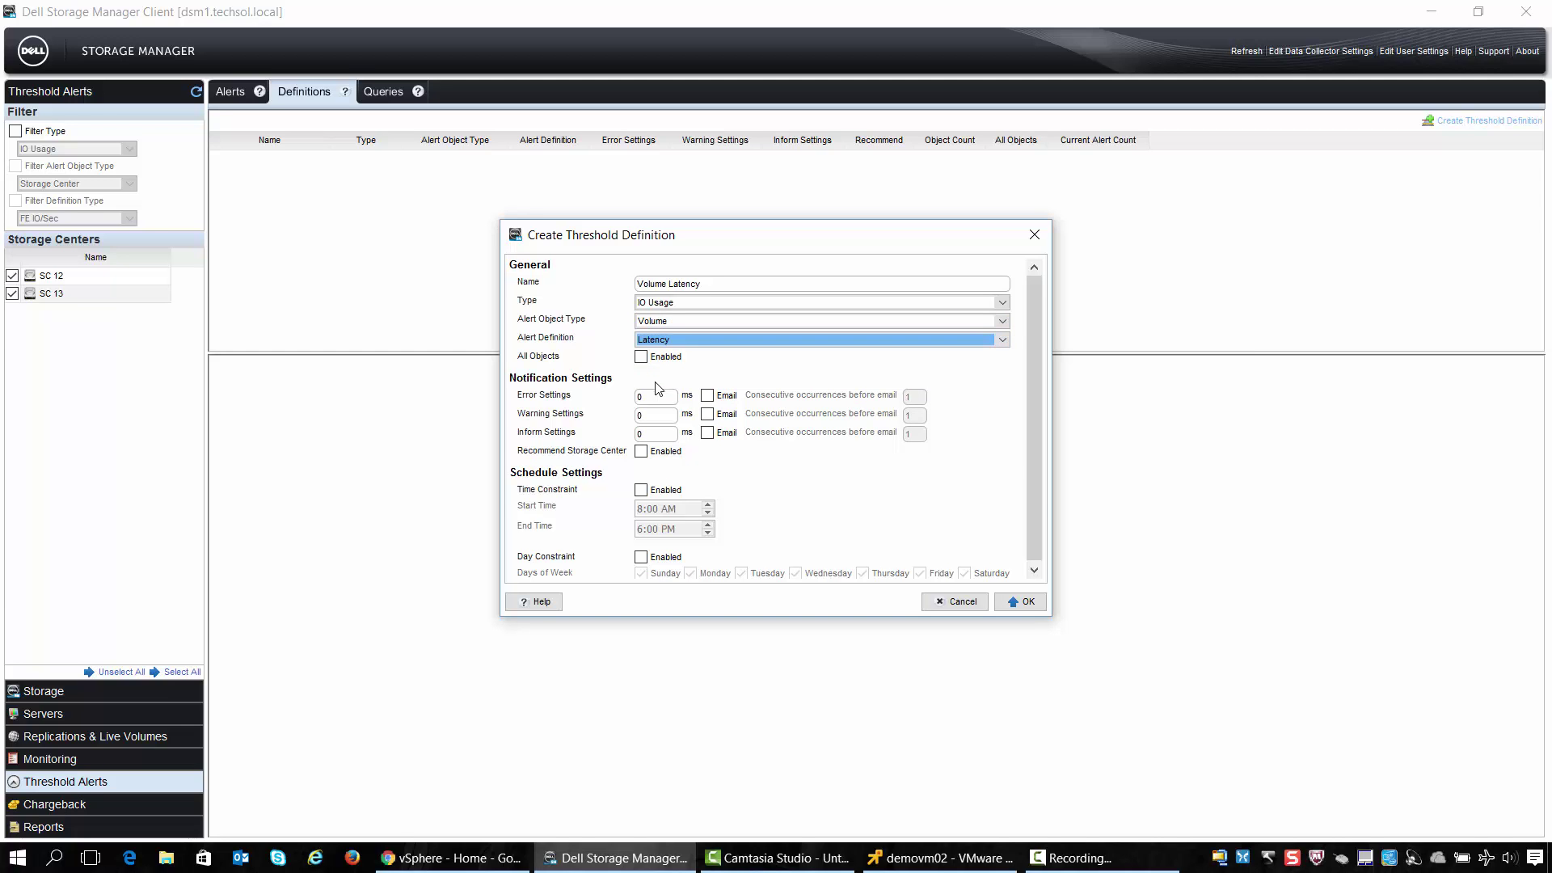
{"action": "left_click", "coordinate": [655, 397]}
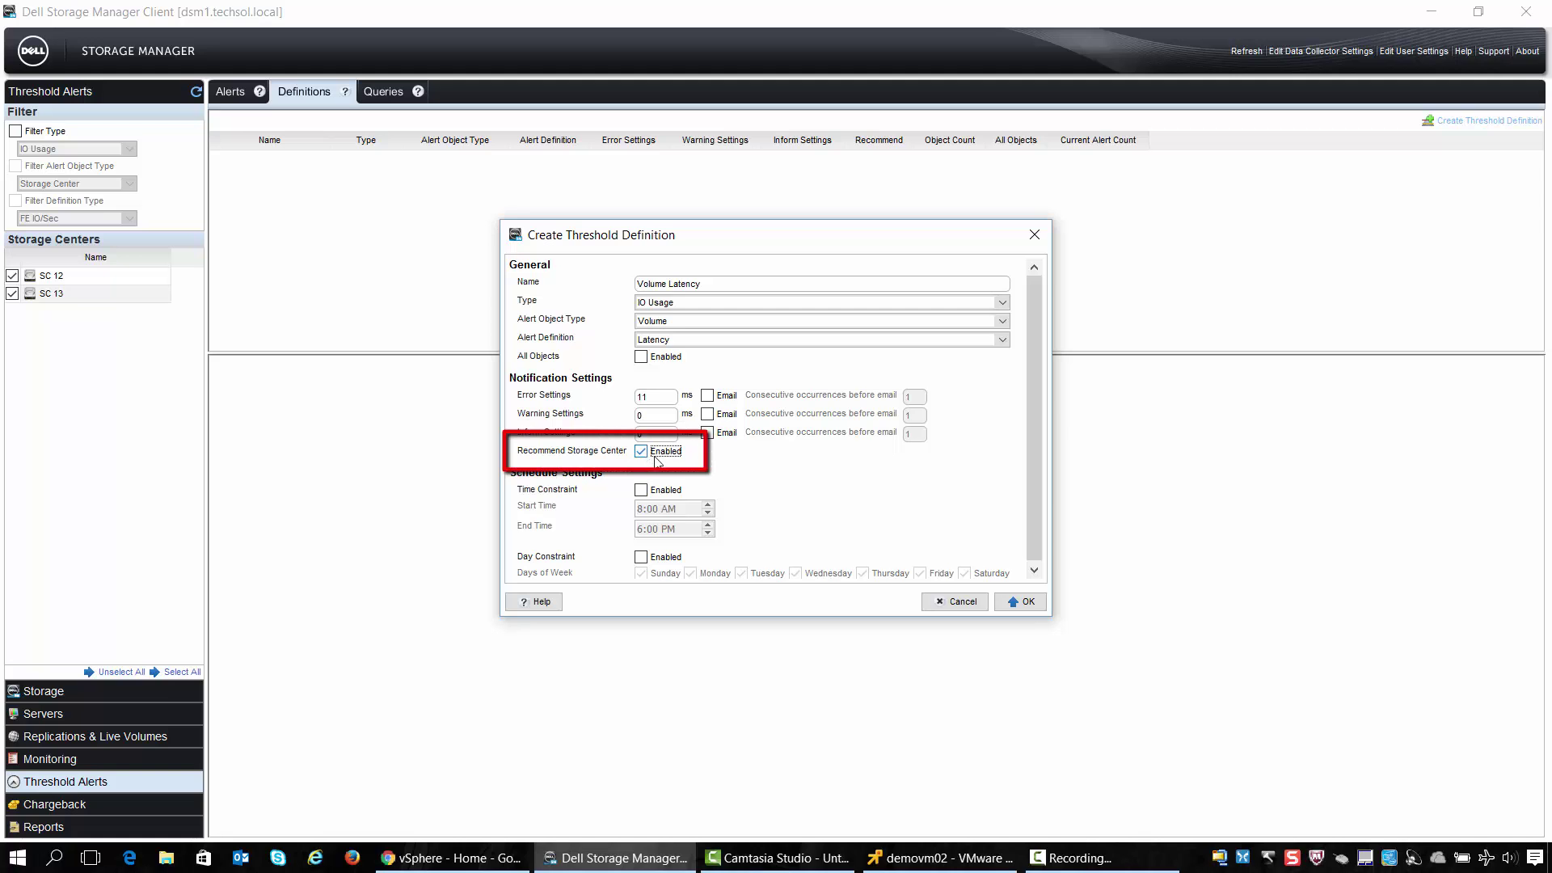
Save the definition and assign it to the individual volume lm2 on SC 12
{"action": "left_click", "coordinate": [1019, 605]}
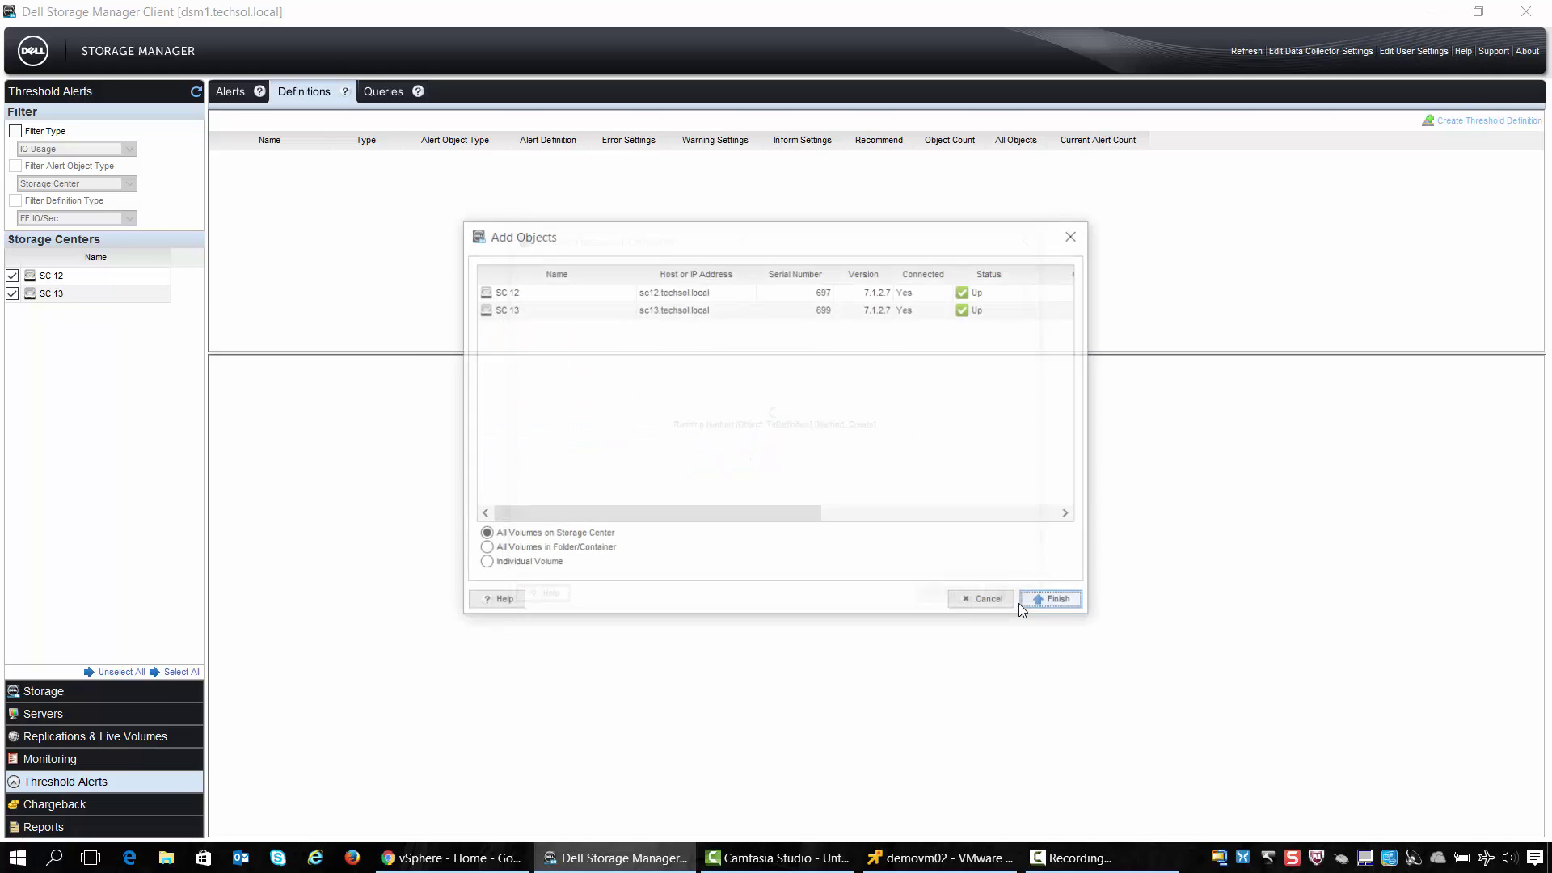
{"action": "left_click", "coordinate": [525, 296]}
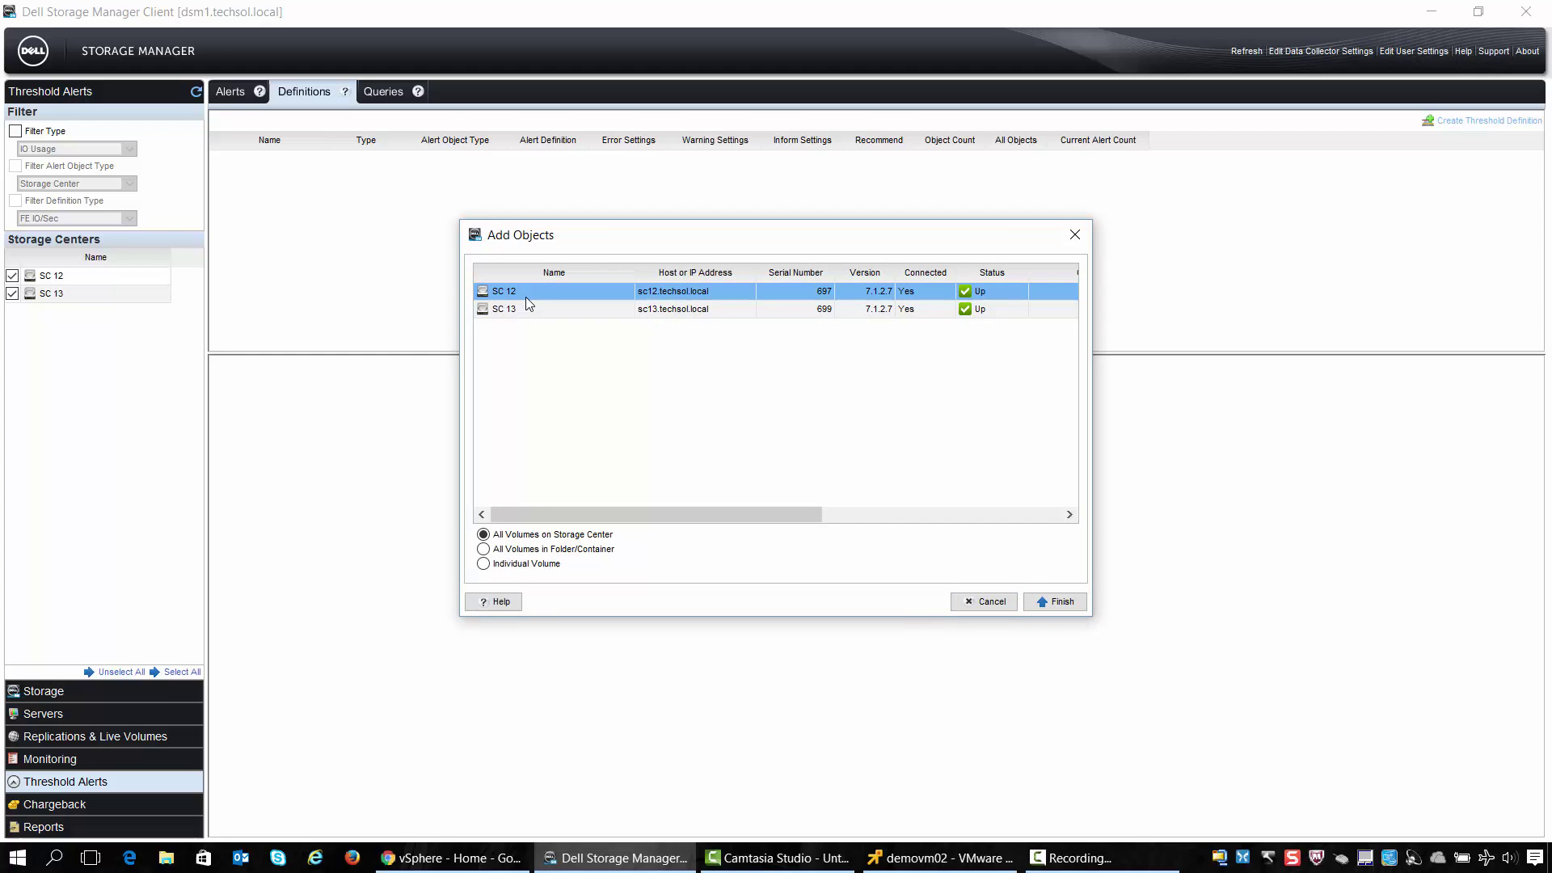
{"action": "left_click", "coordinate": [485, 564]}
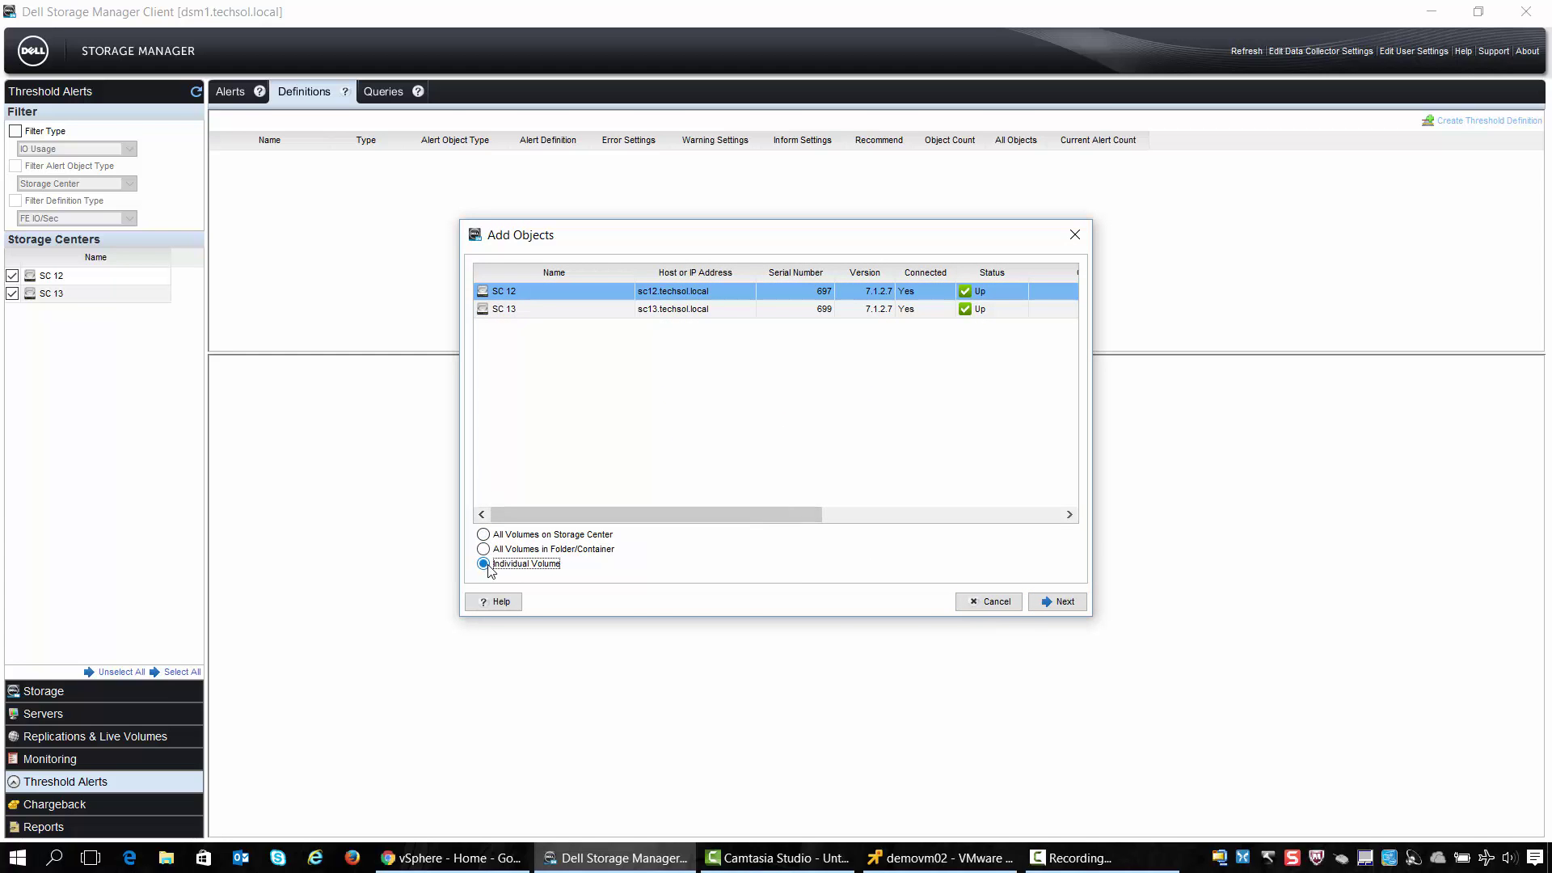
{"action": "left_click", "coordinate": [1050, 603]}
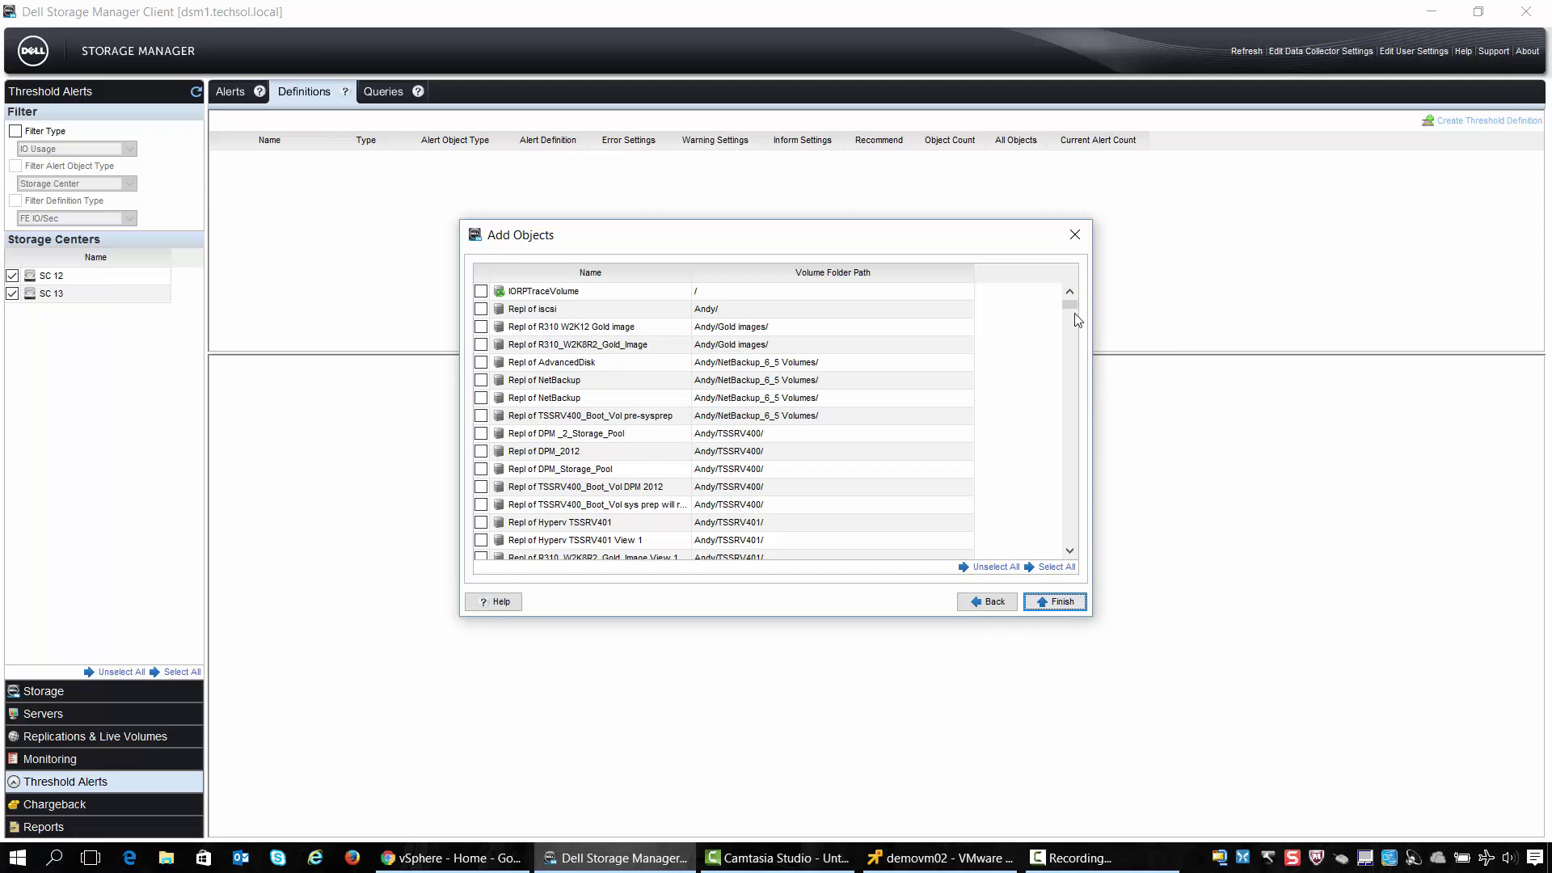
{"action": "left_click_drag", "start_coordinate": [1068, 307], "coordinate": [1071, 542]}
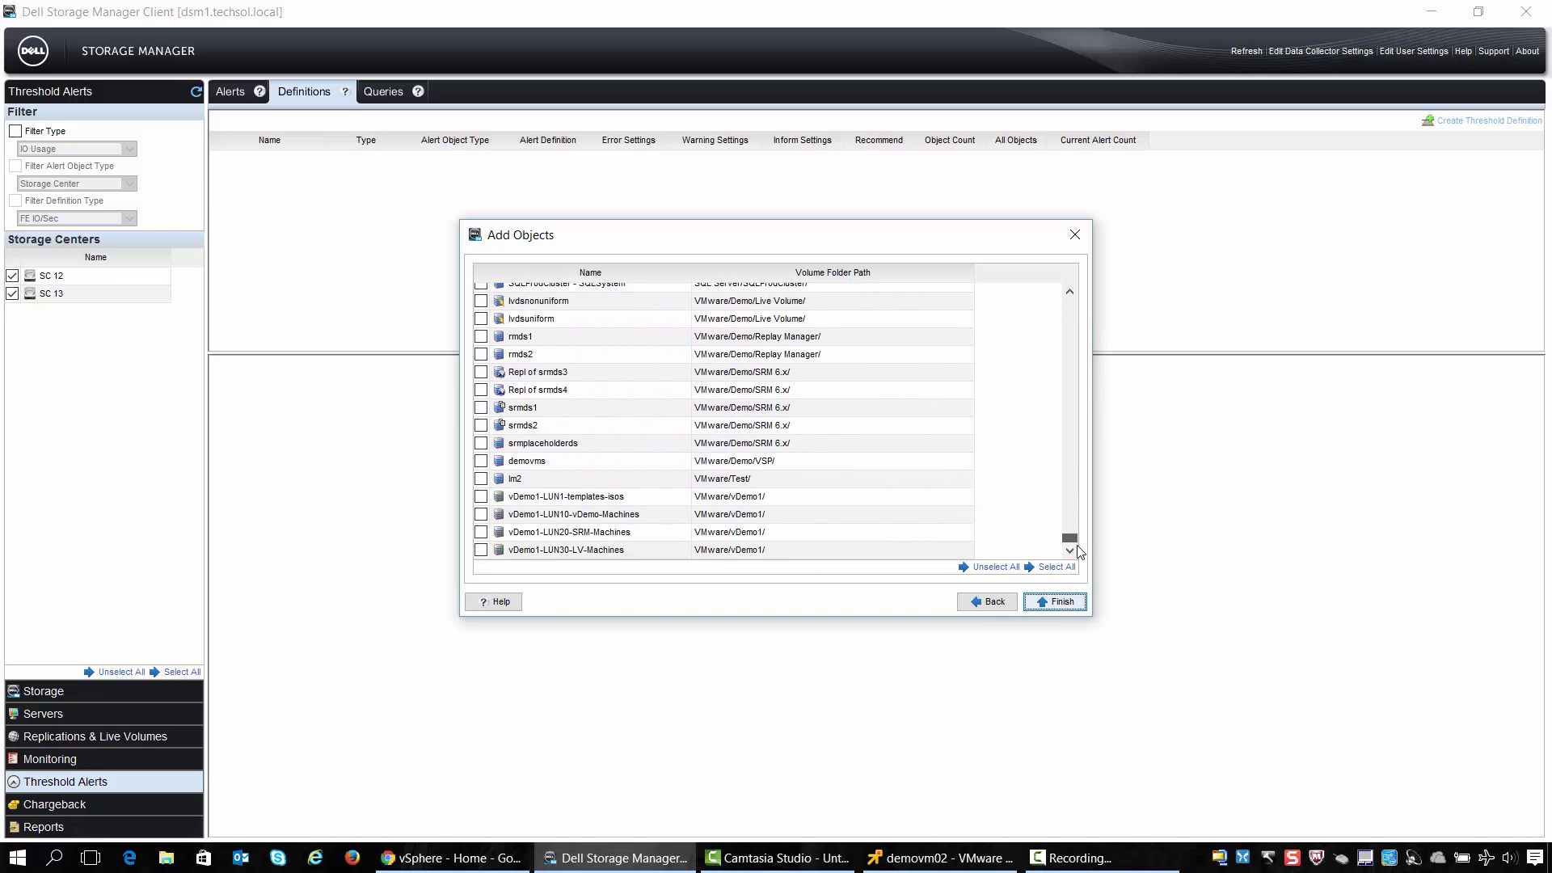
{"action": "left_click", "coordinate": [481, 478]}
{"action": "left_click", "coordinate": [1056, 608]}
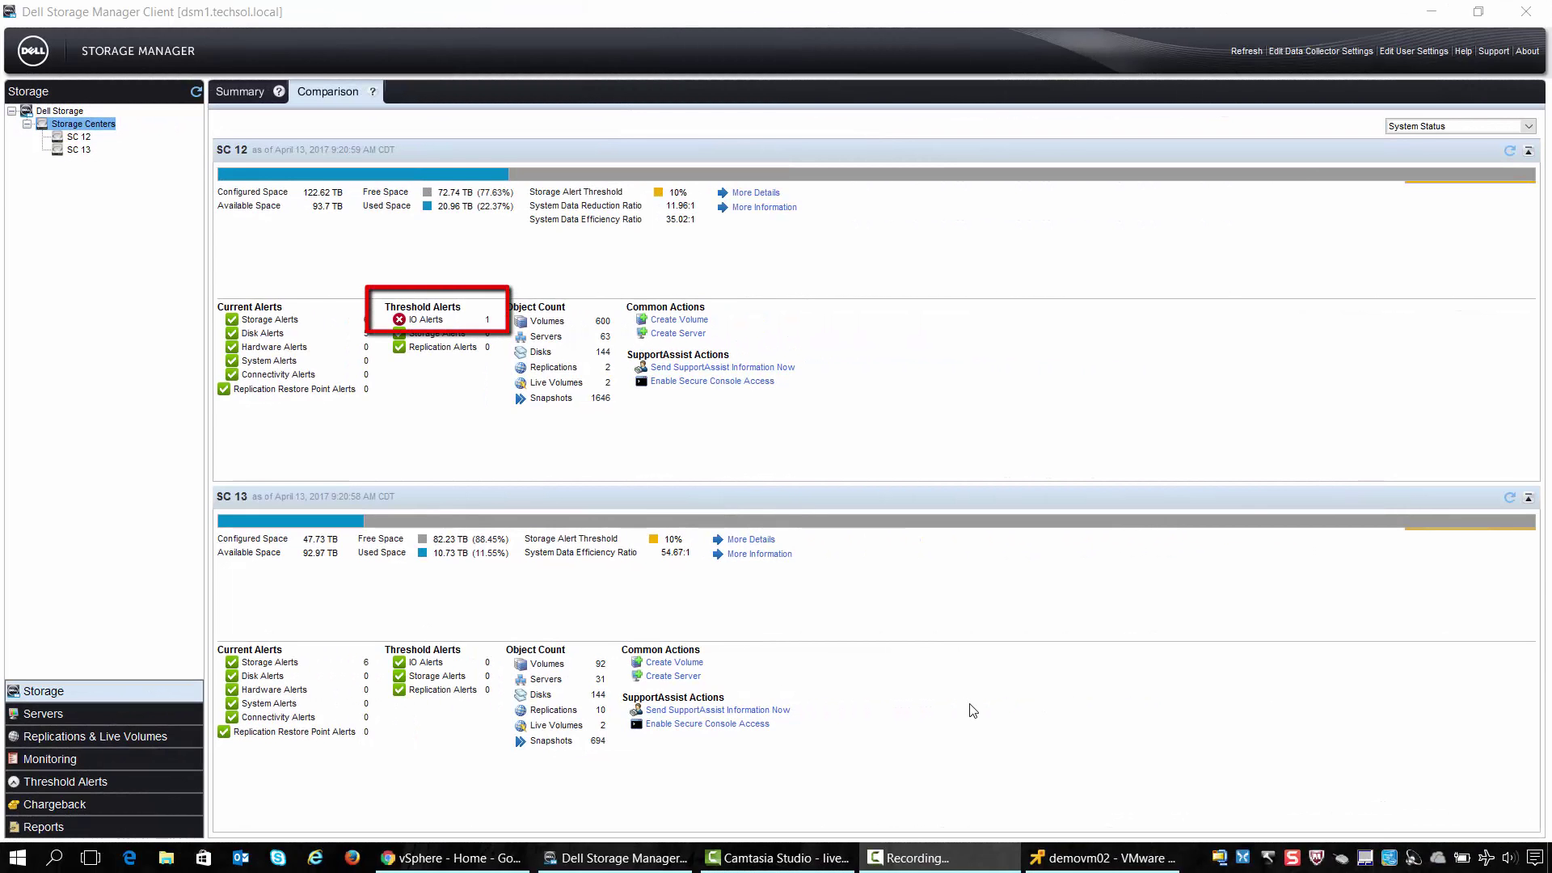
Review the lm2 latency alert (19 ms against 11 ms), then return to SC 12's storage overview
{"action": "left_click", "coordinate": [436, 321]}
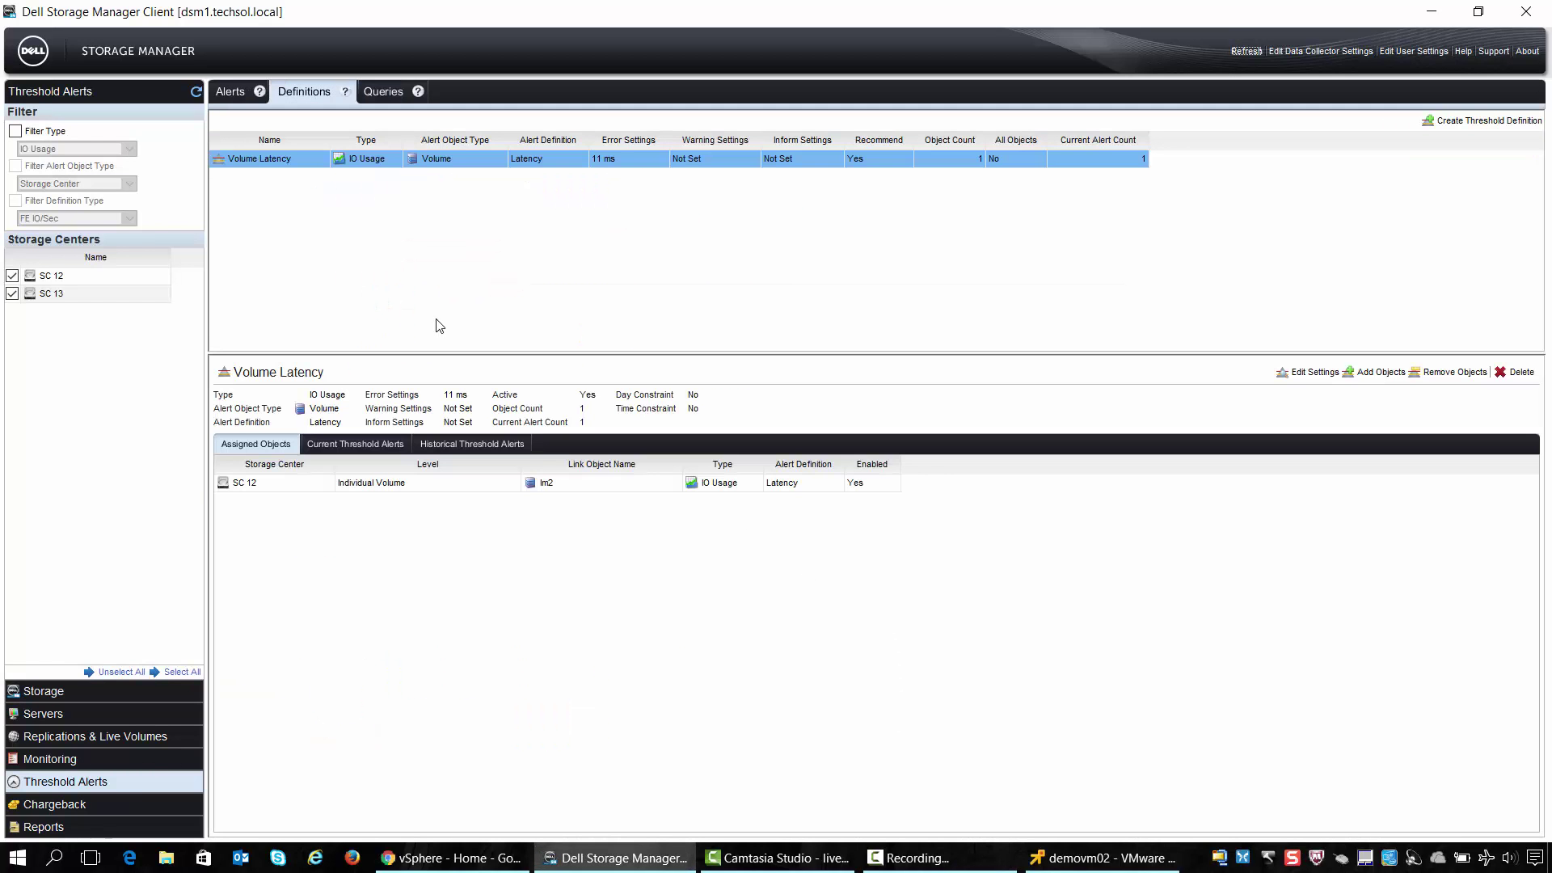
{"action": "left_click", "coordinate": [230, 92]}
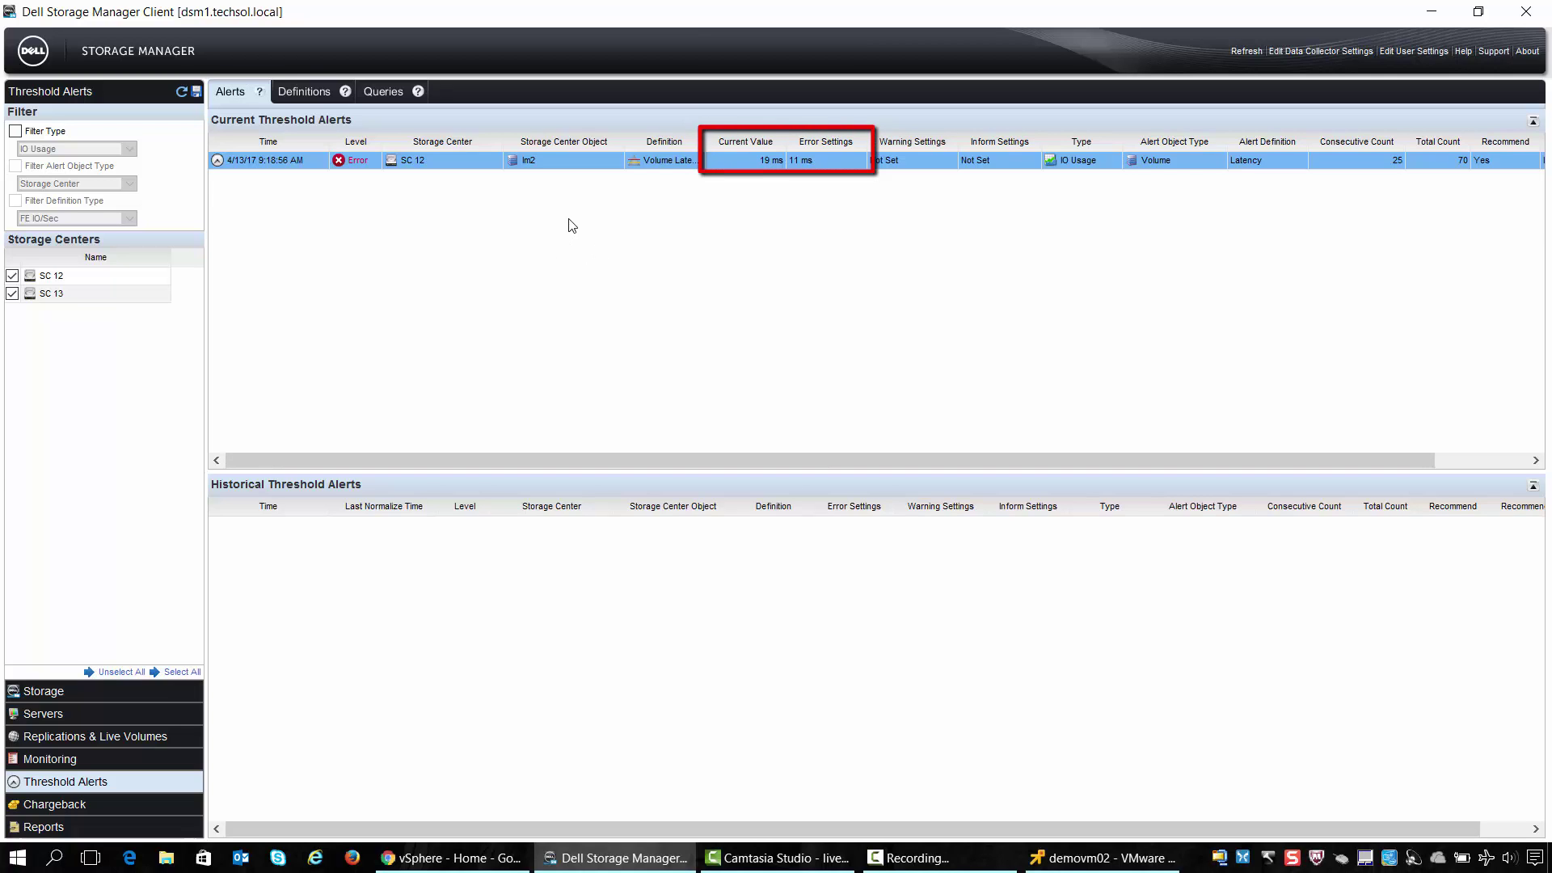
{"action": "left_click", "coordinate": [70, 691]}
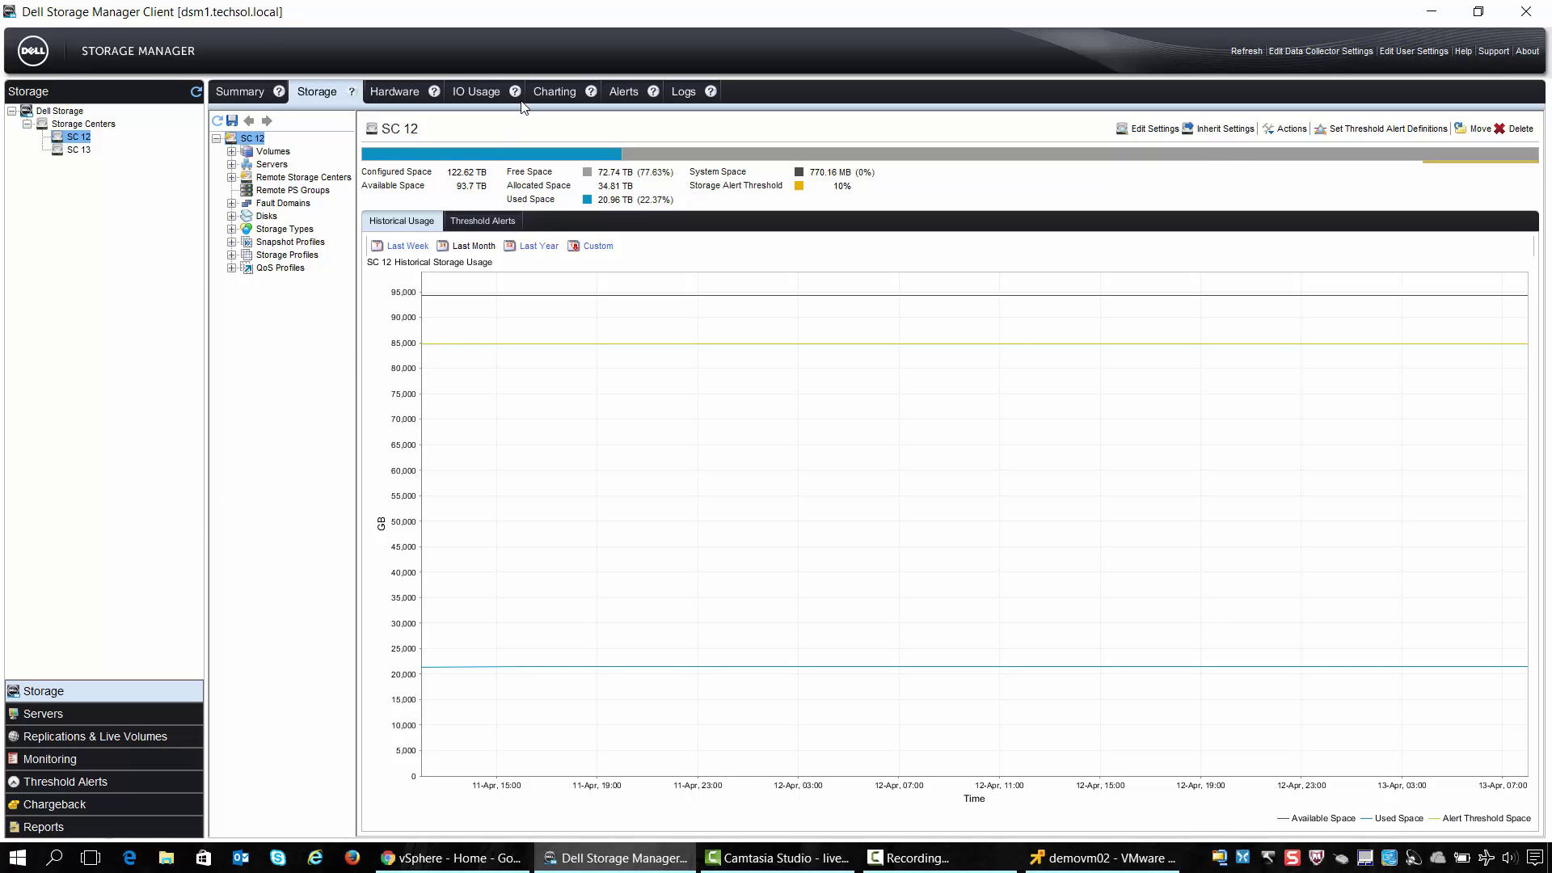
Chart IO for volume lm2 under Volumes > VMware > Test, and bring demovm02's console forward
{"action": "left_click", "coordinate": [551, 92]}
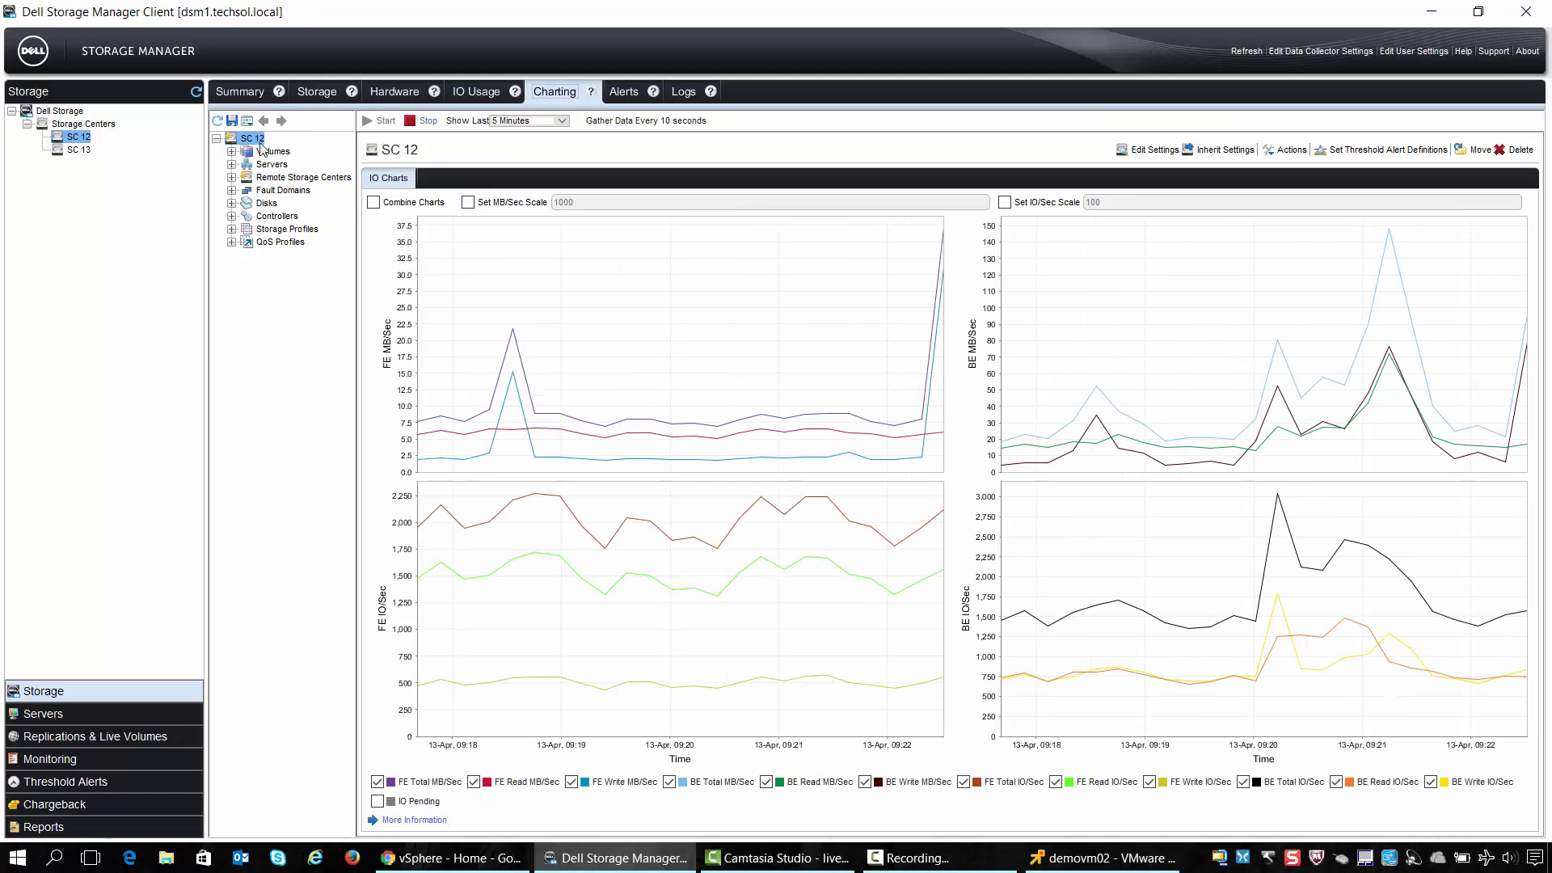
{"action": "left_click", "coordinate": [233, 151]}
{"action": "left_click", "coordinate": [247, 268]}
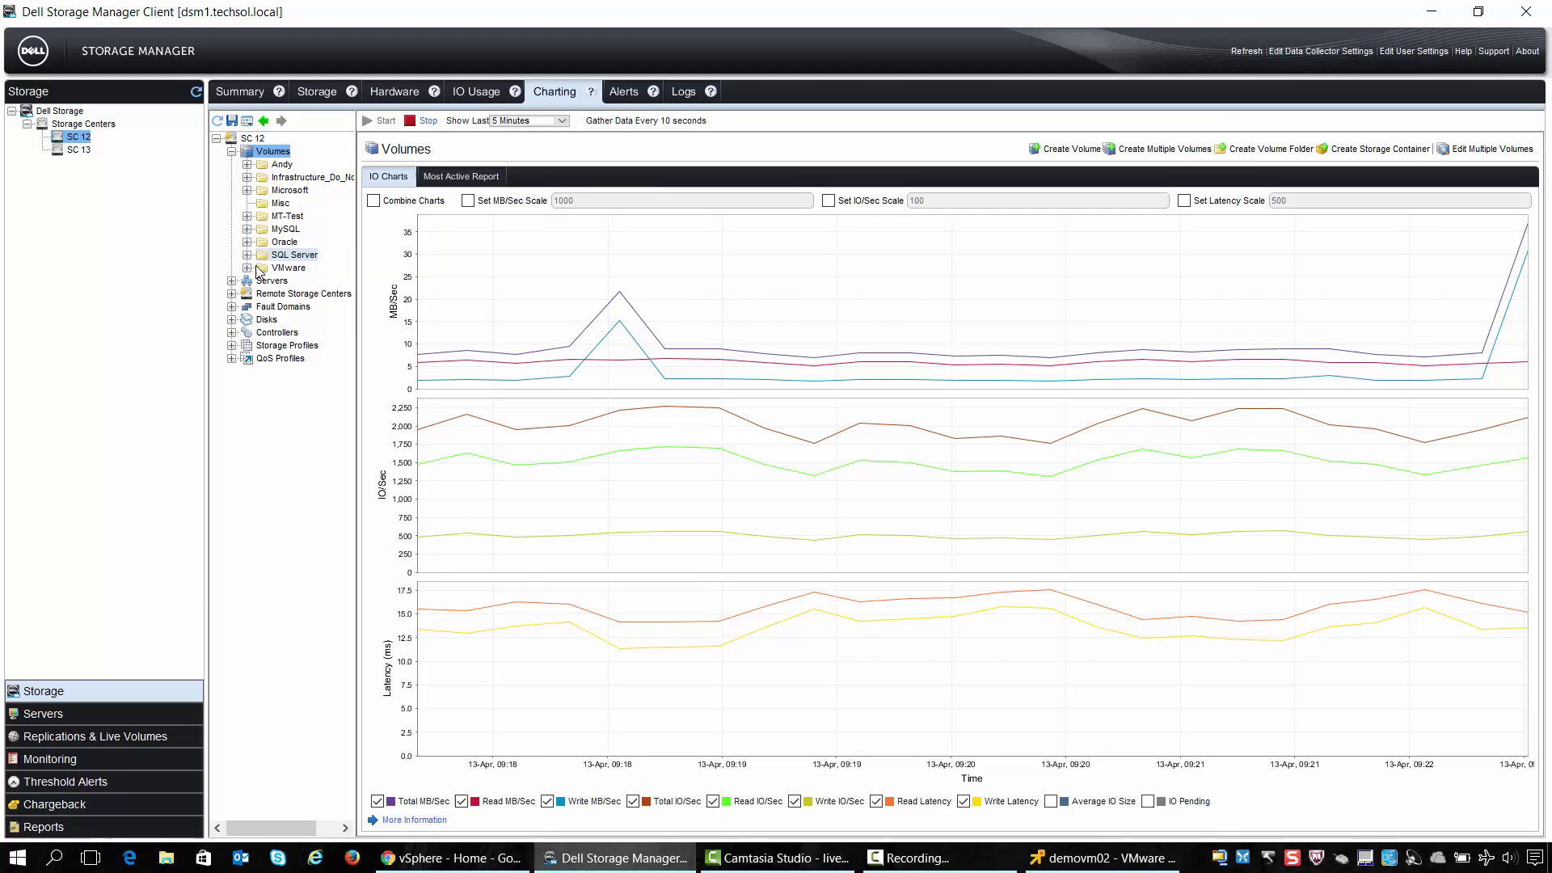
{"action": "left_click", "coordinate": [262, 294]}
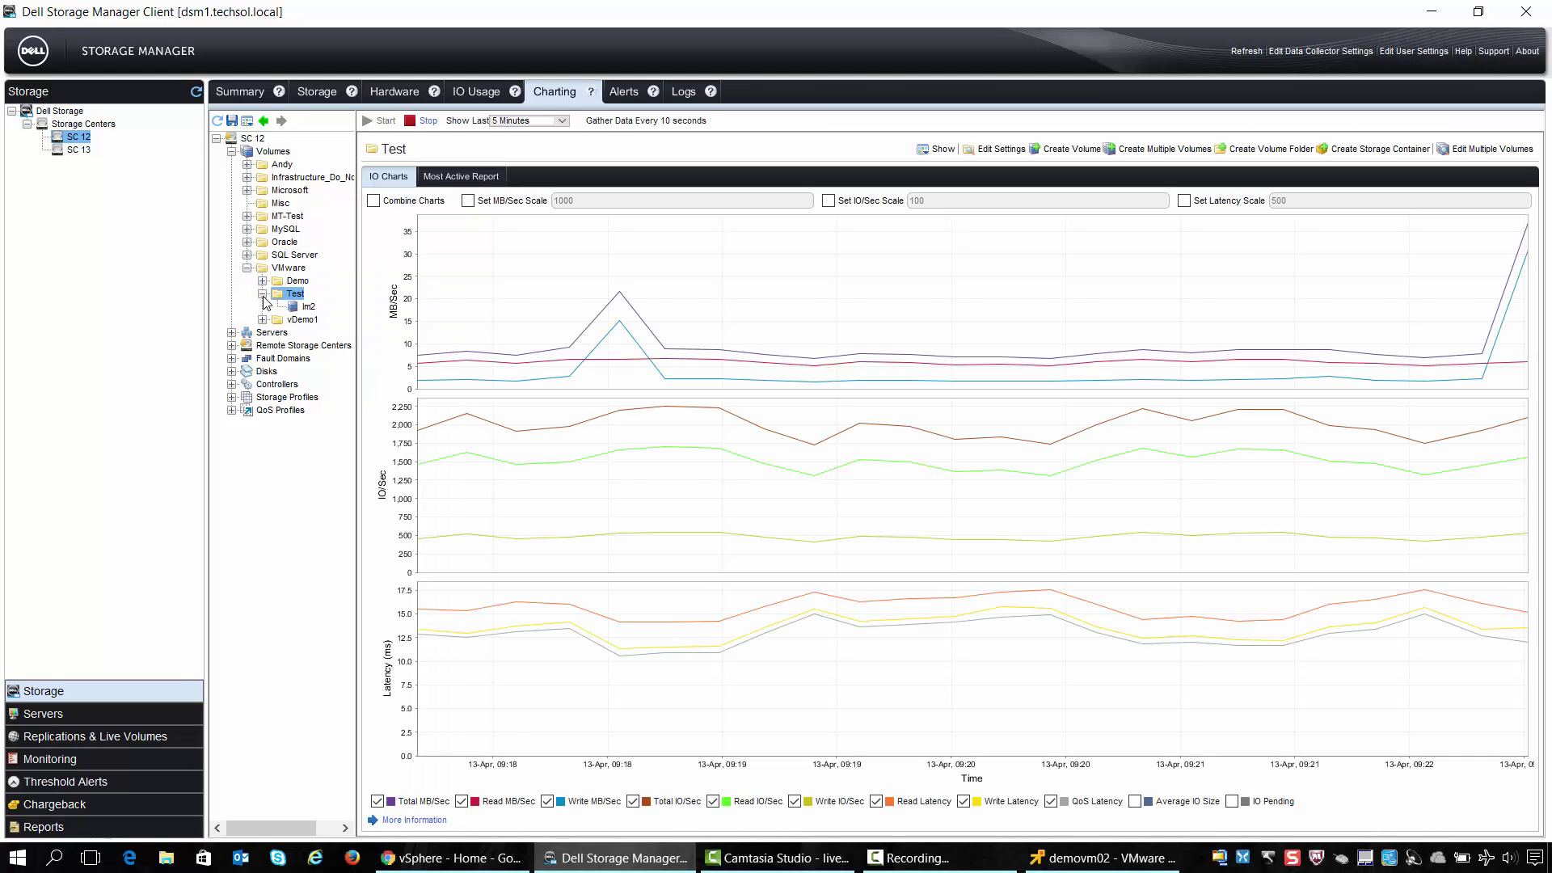
{"action": "left_click", "coordinate": [306, 308]}
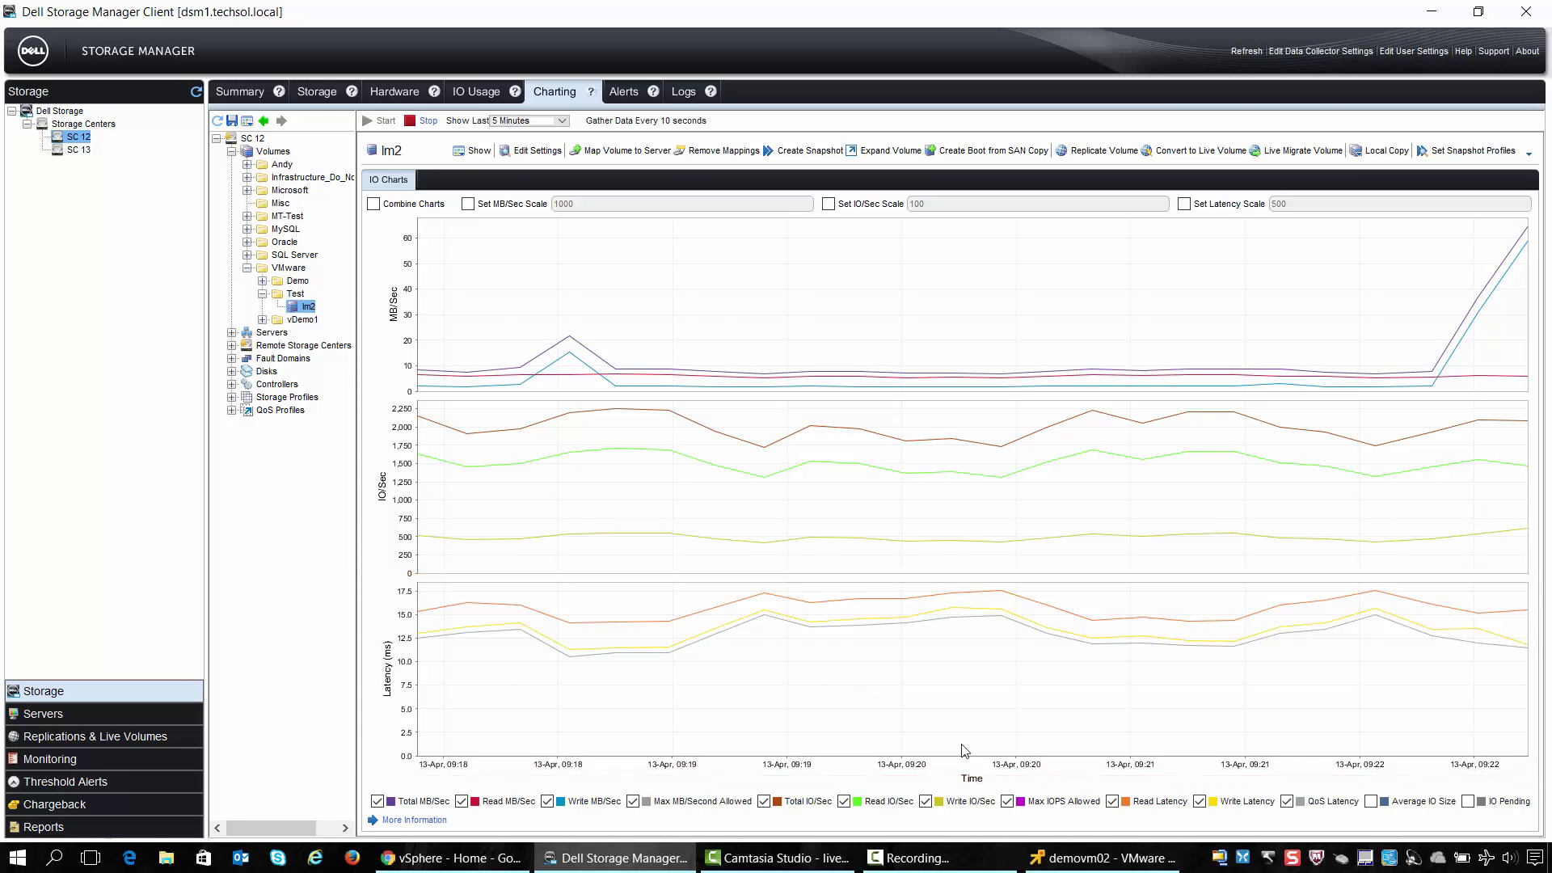
{"action": "left_click", "coordinate": [1067, 860]}
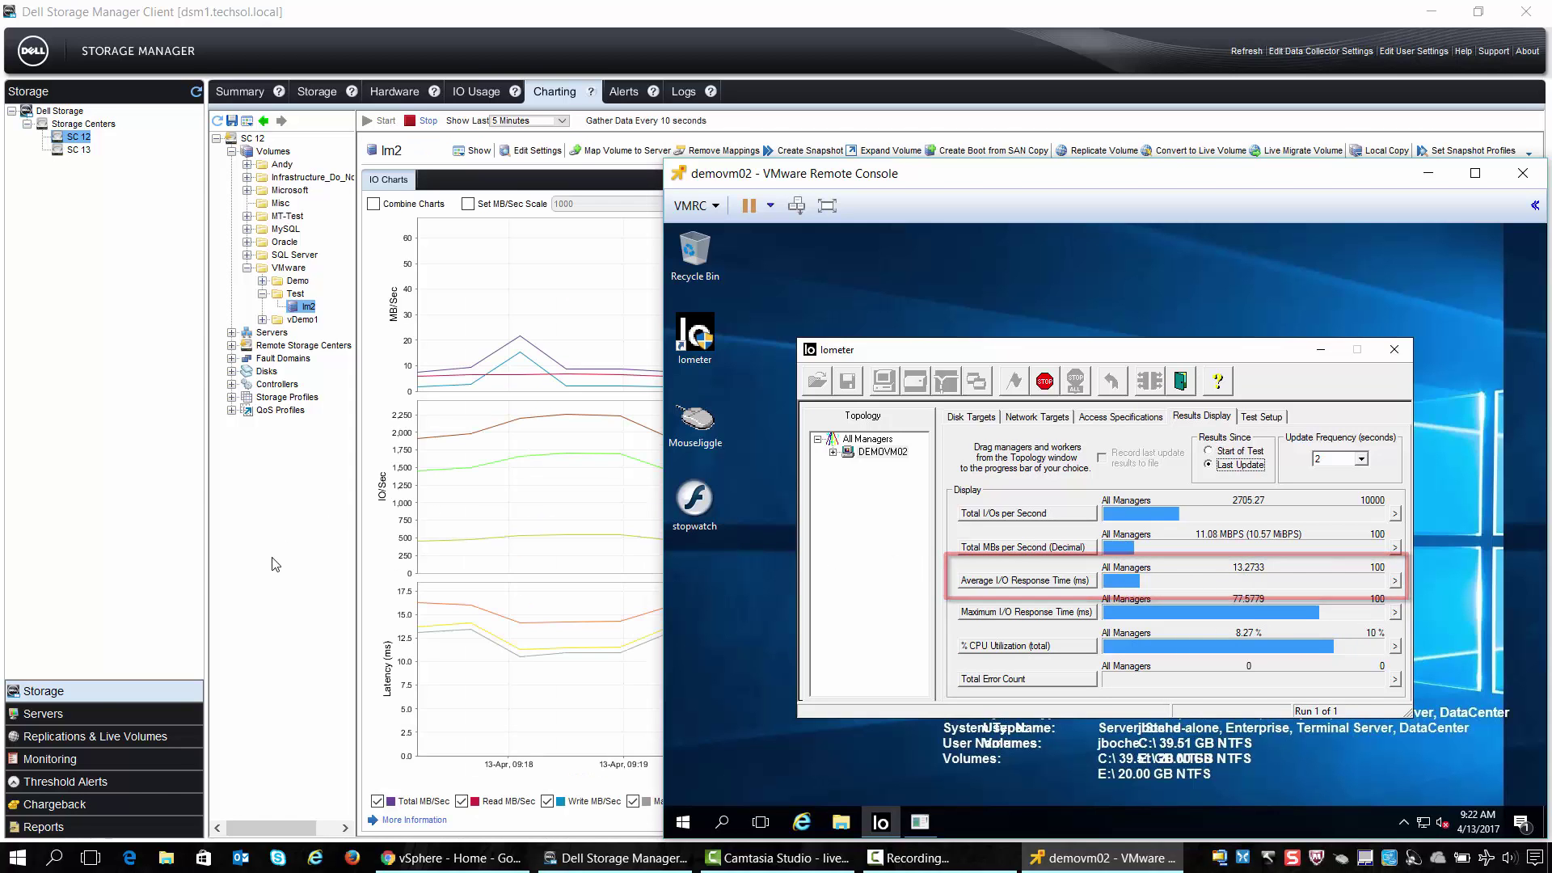
Get a storage center recommendation for the lm2 latency alert, which suggests SC 13
{"action": "left_click", "coordinate": [64, 782]}
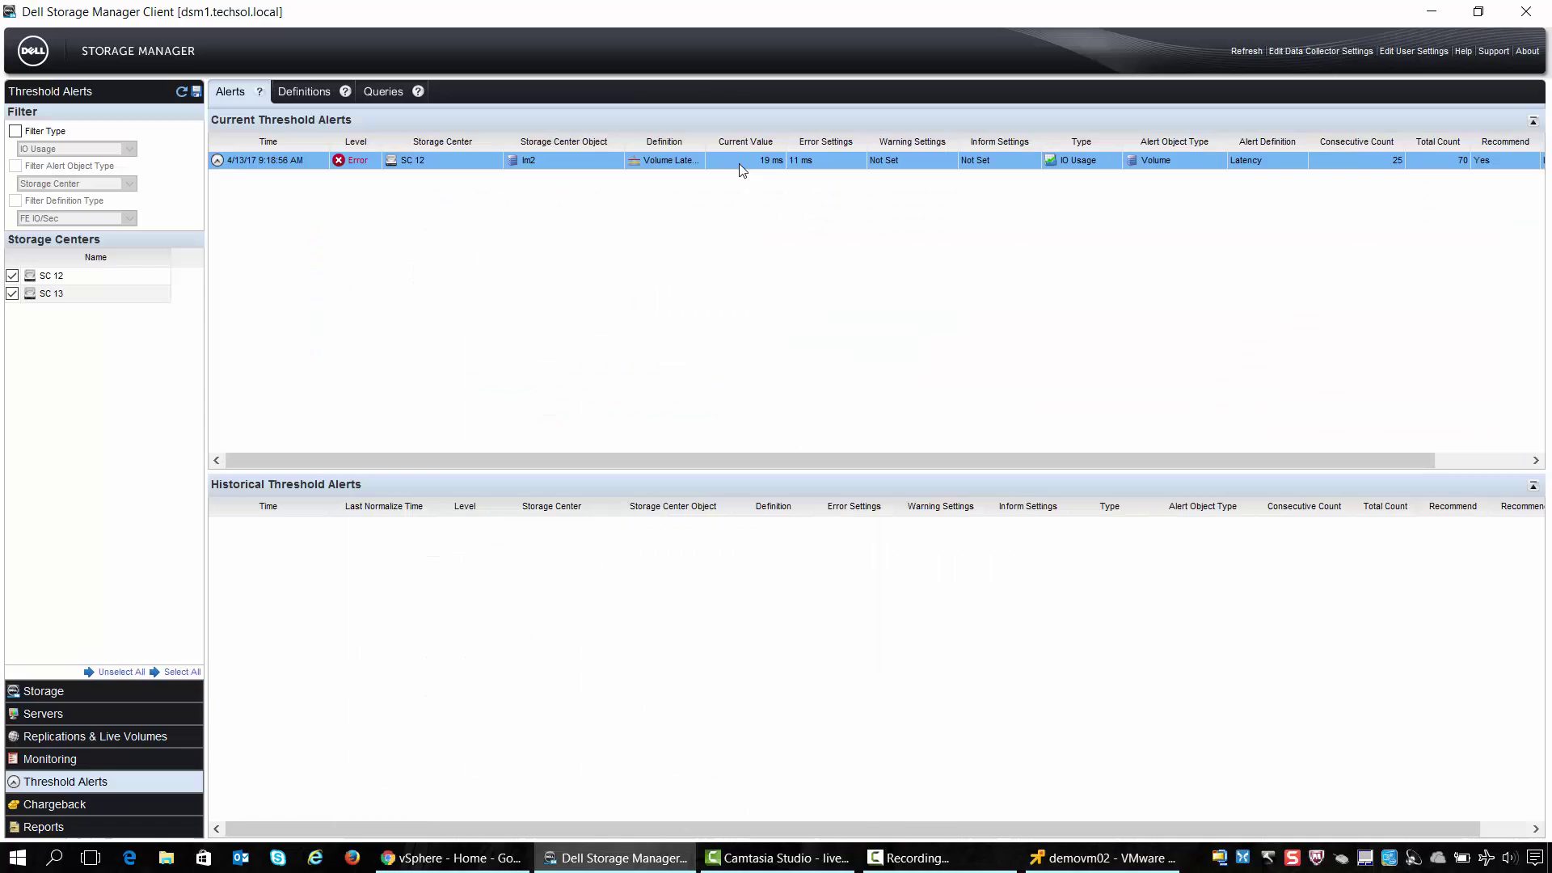
{"action": "right_click", "coordinate": [737, 166]}
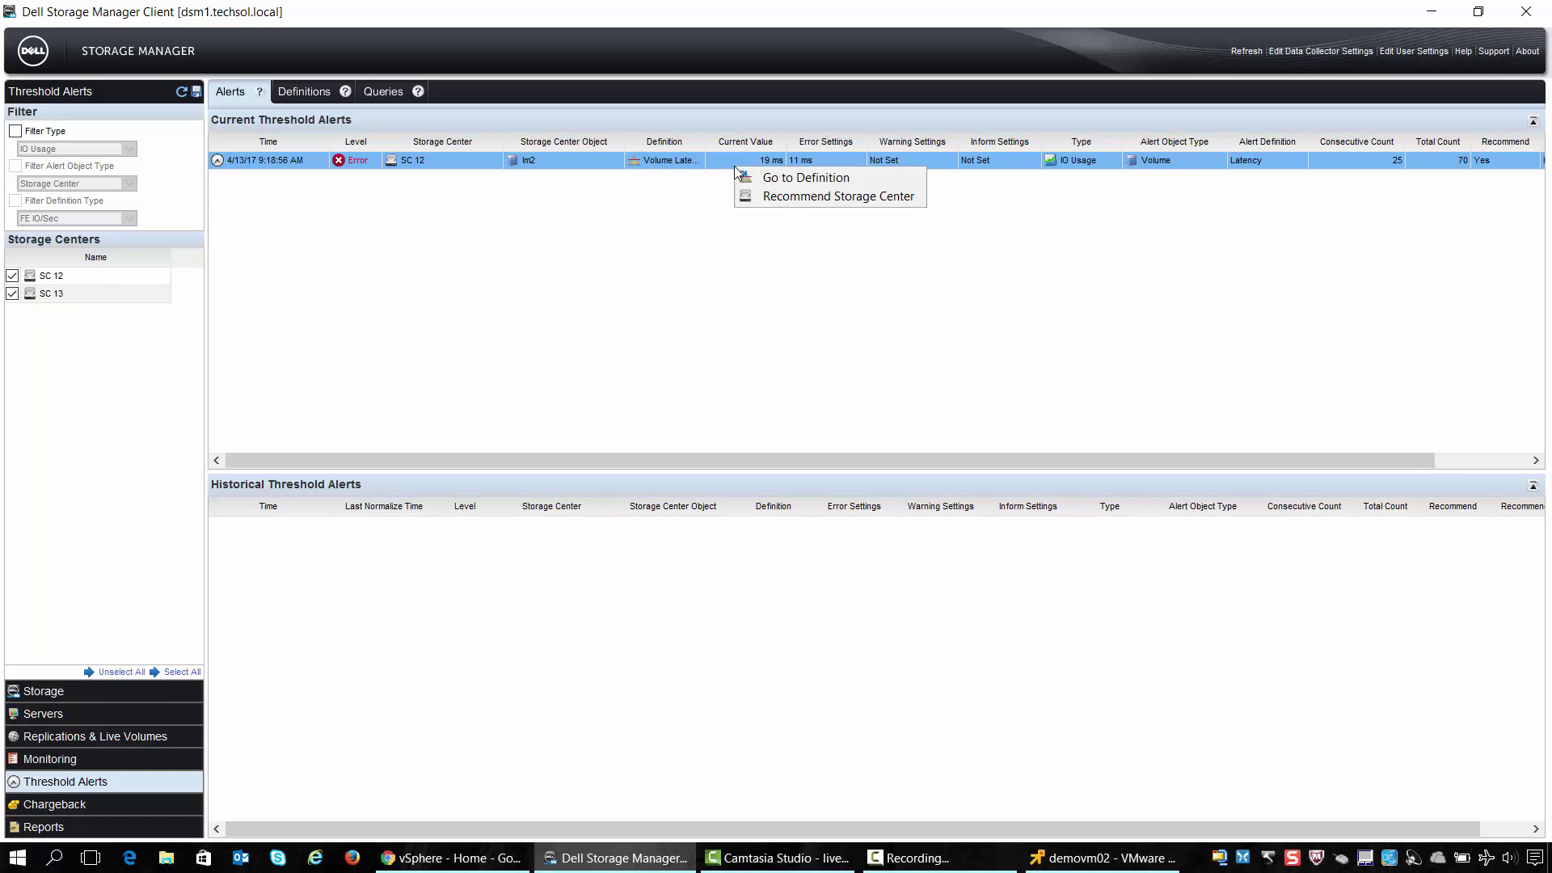
{"action": "left_click", "coordinate": [798, 197]}
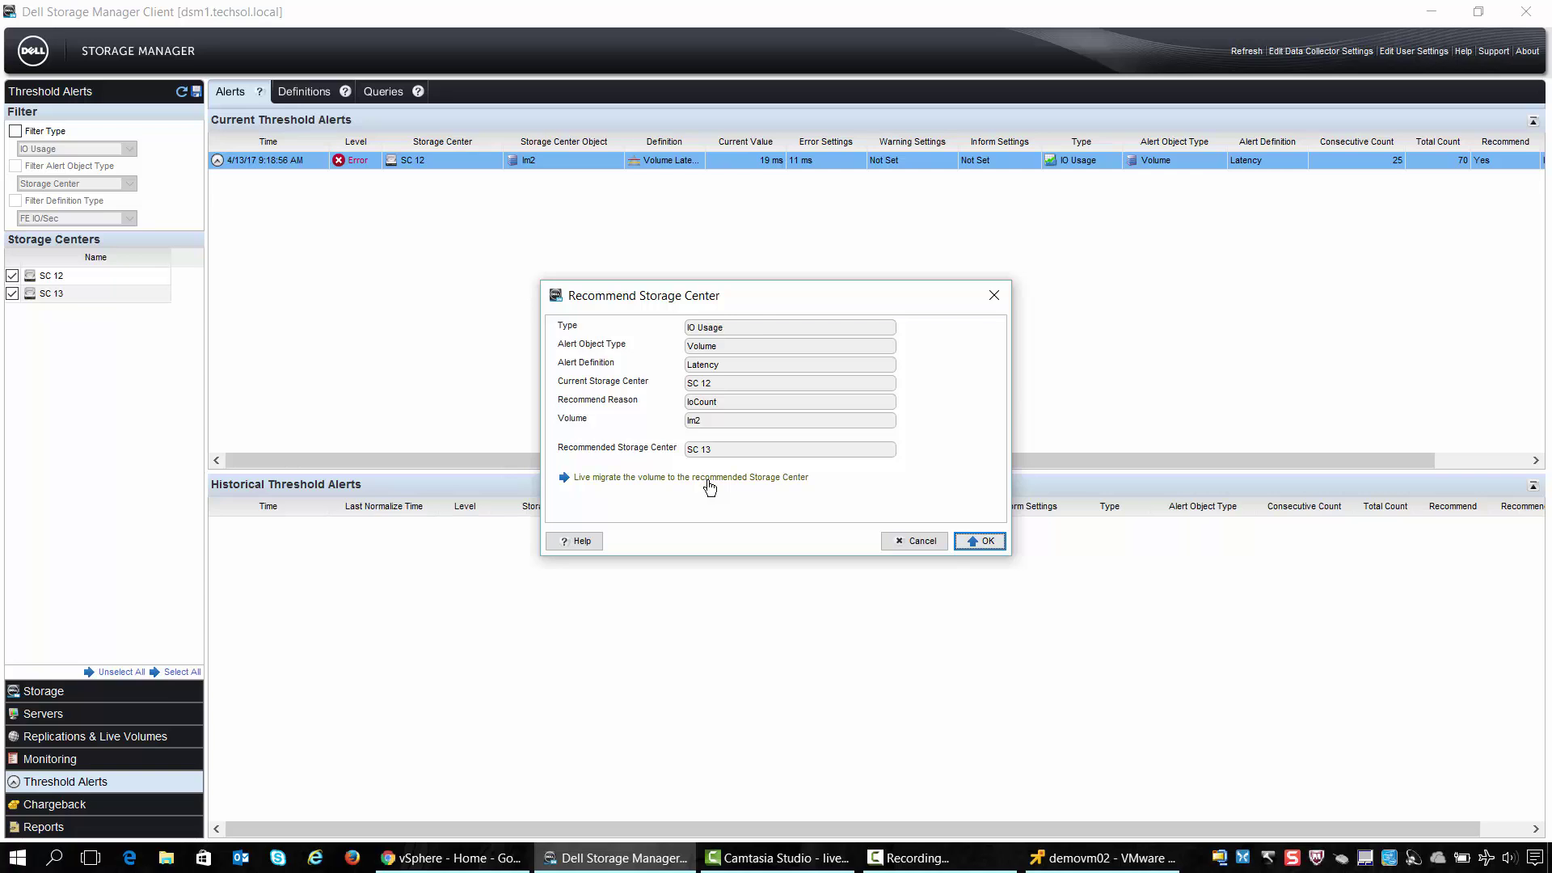
Create the lm2 live migration to SC 13 using FibreChannel transport and 4Gbps_SC12 QoS node
{"action": "left_click", "coordinate": [710, 479]}
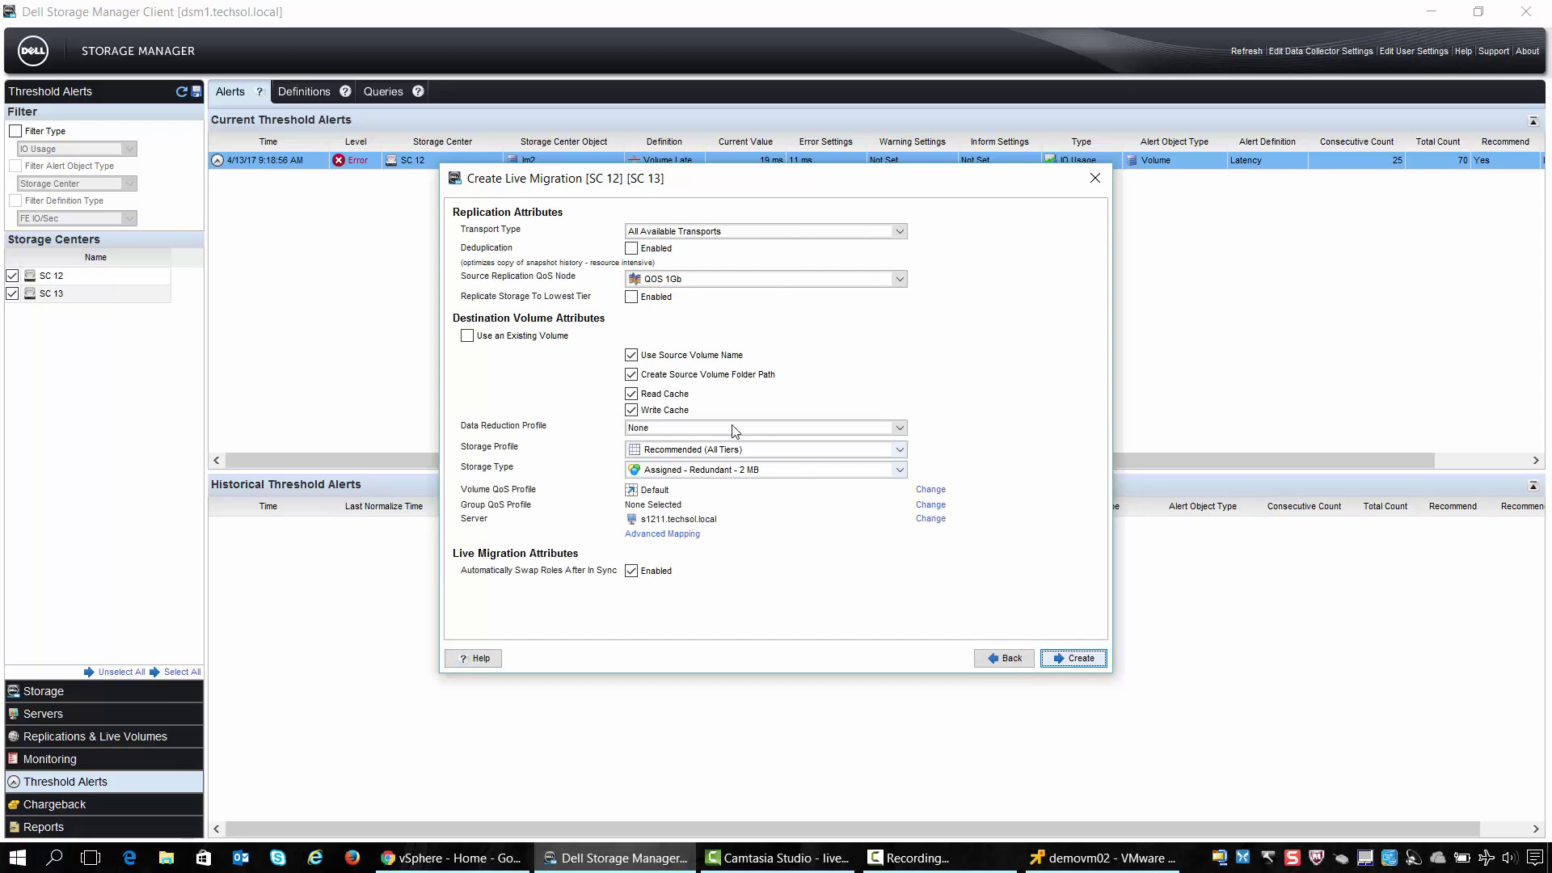
{"action": "left_click", "coordinate": [782, 235]}
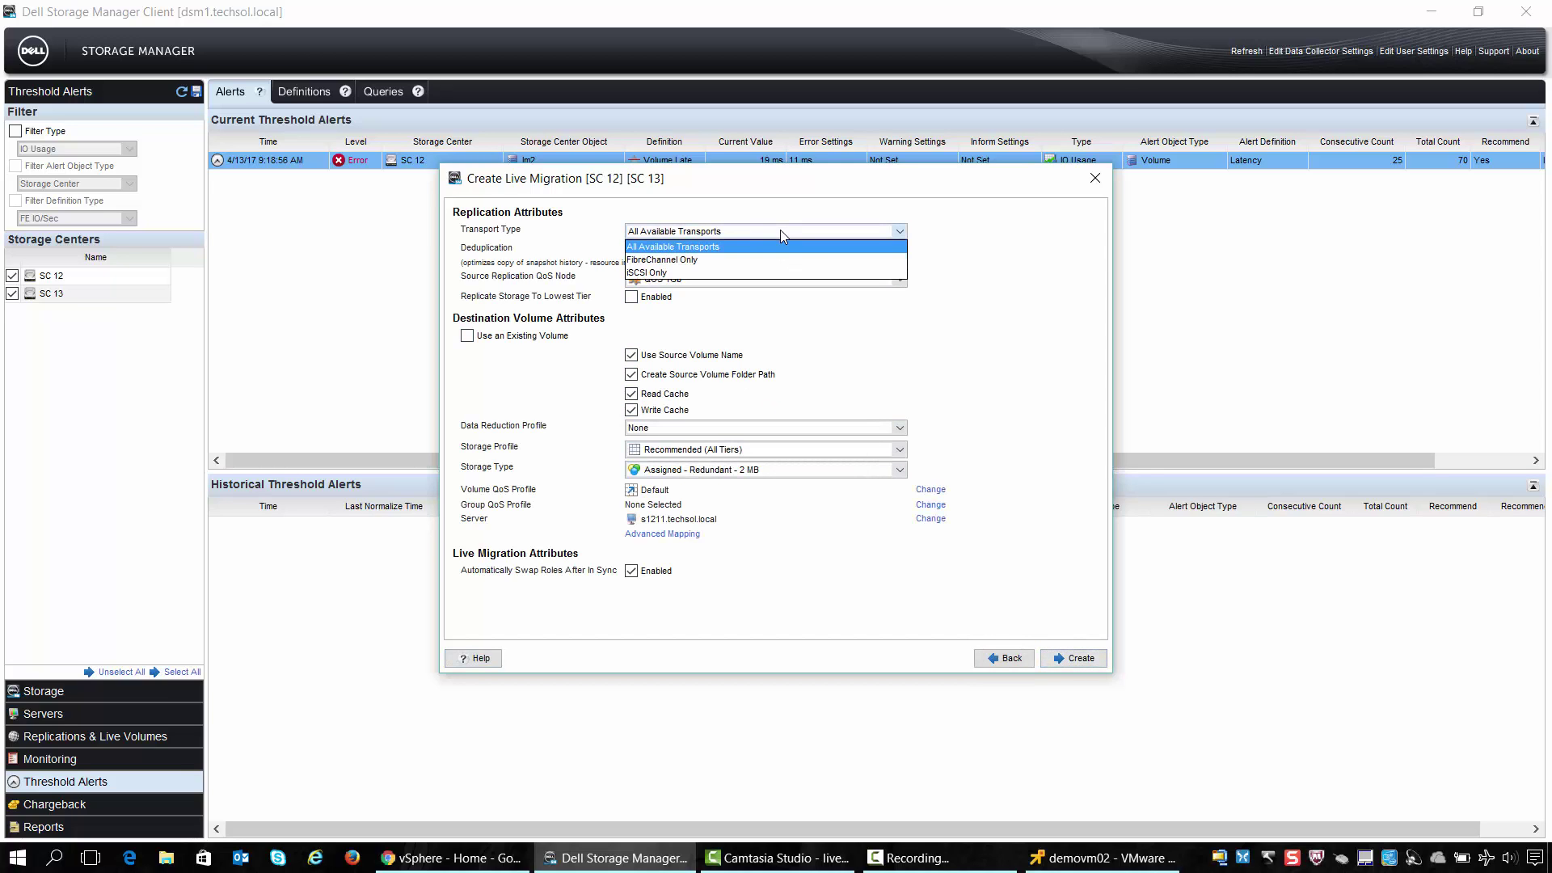
{"action": "left_click", "coordinate": [722, 259]}
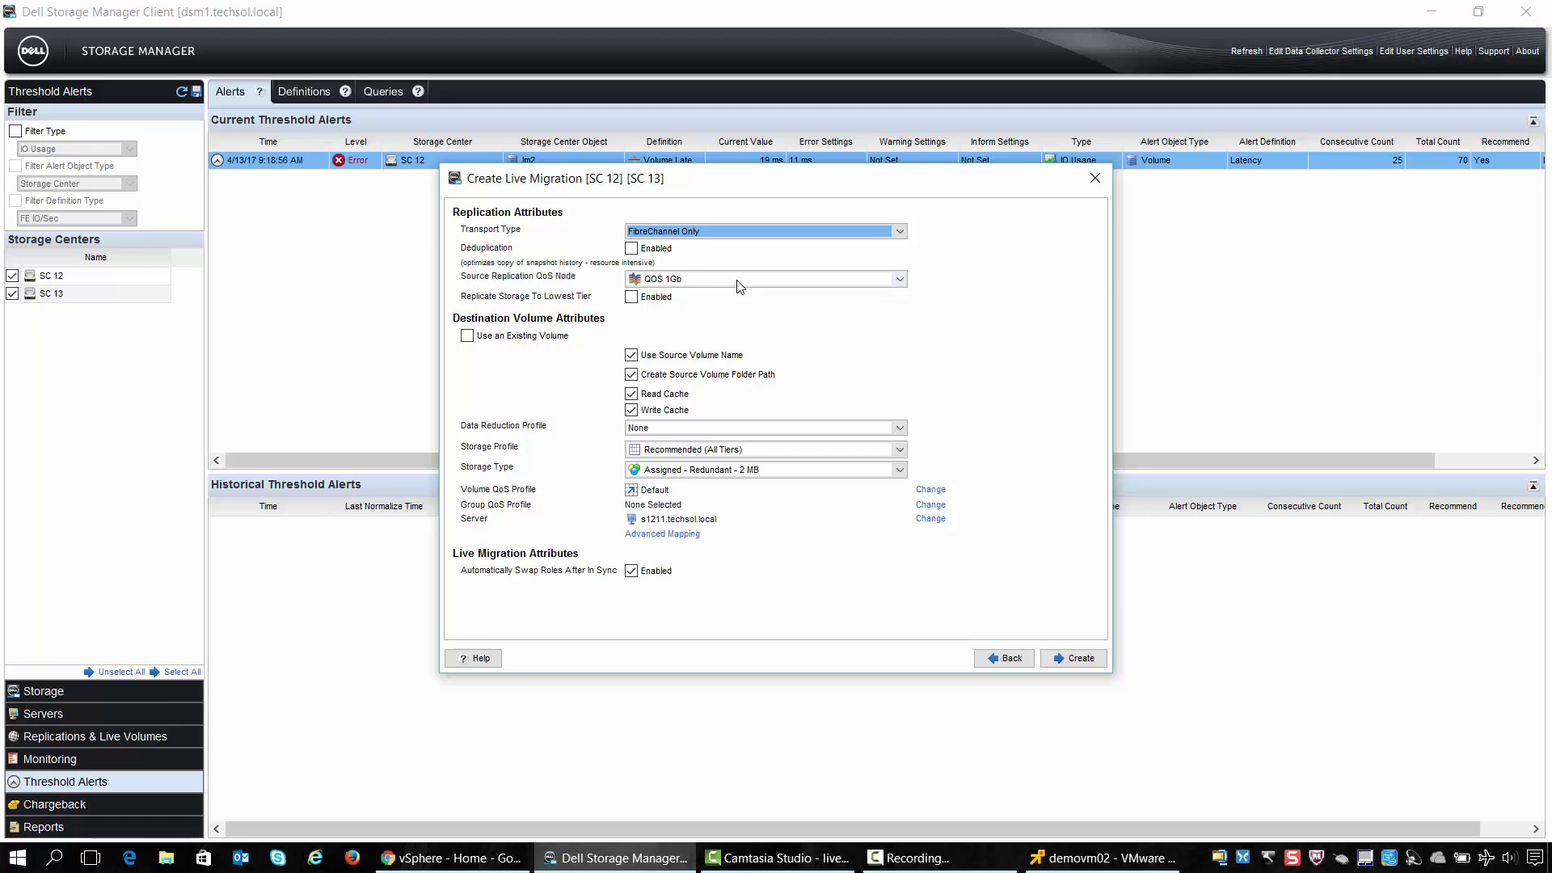
{"action": "left_click", "coordinate": [739, 285]}
{"action": "left_click", "coordinate": [706, 329]}
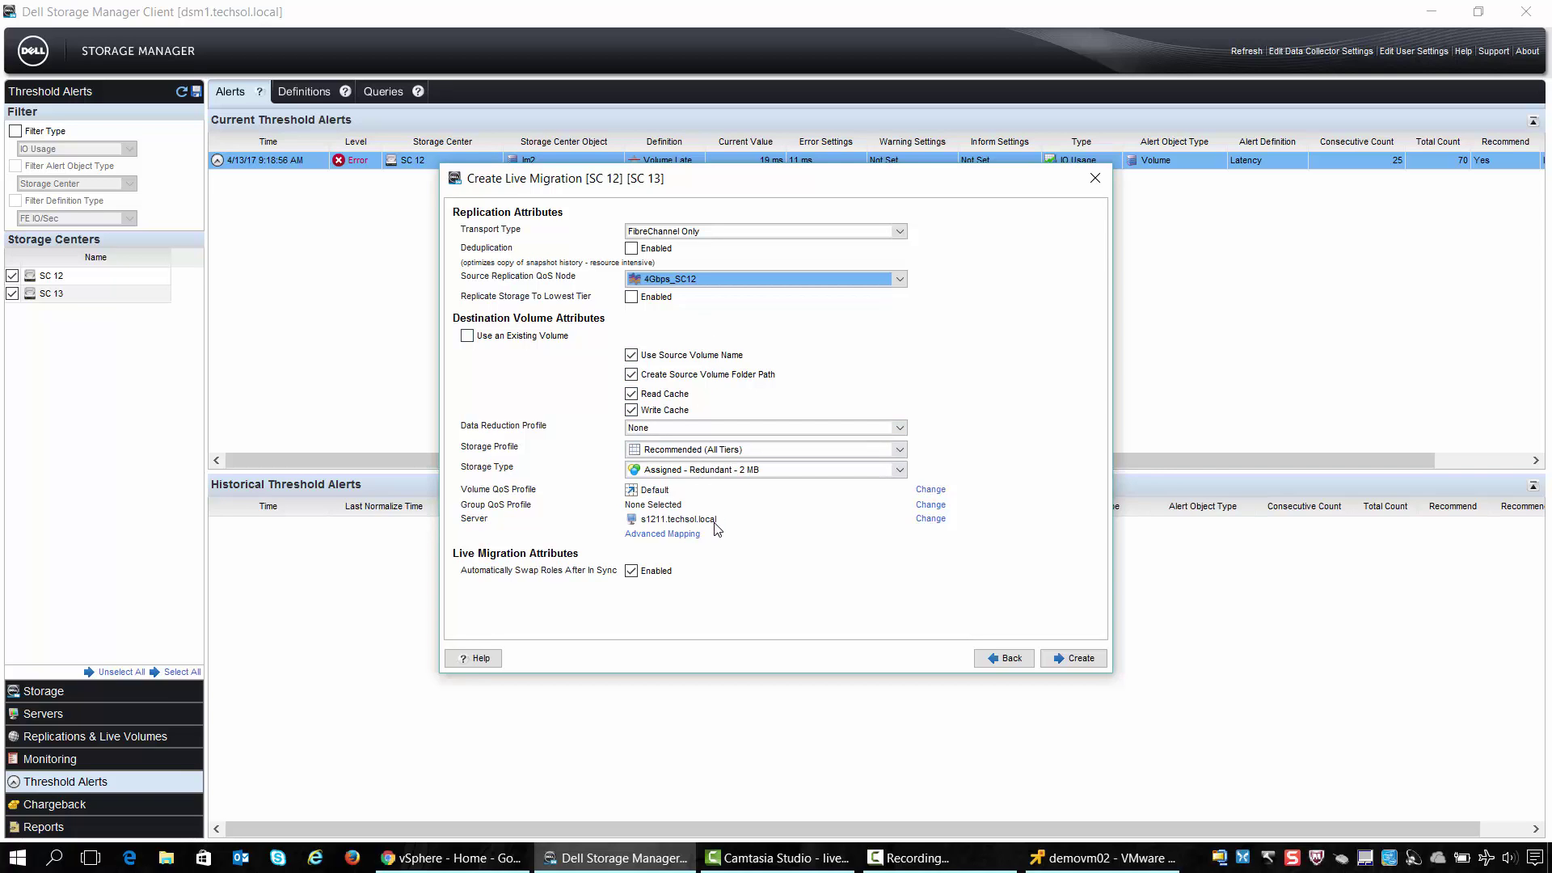
{"action": "left_click", "coordinate": [1074, 664]}
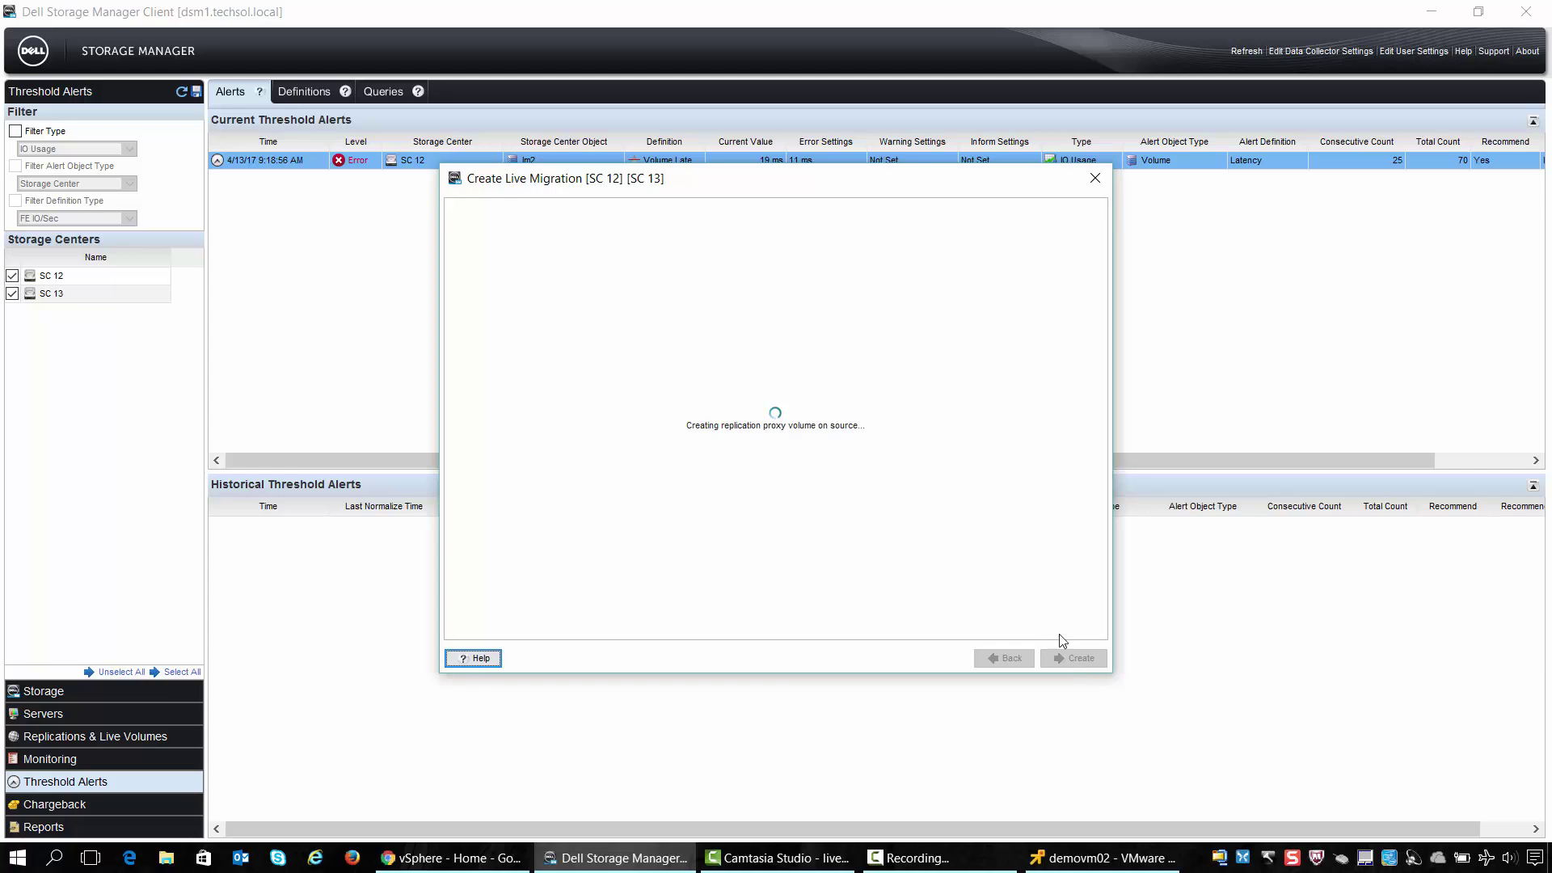
Check the VM's Iometer load during migration, then return to the live migration wizard
{"action": "left_click_drag", "start_coordinate": [791, 189], "coordinate": [401, 227]}
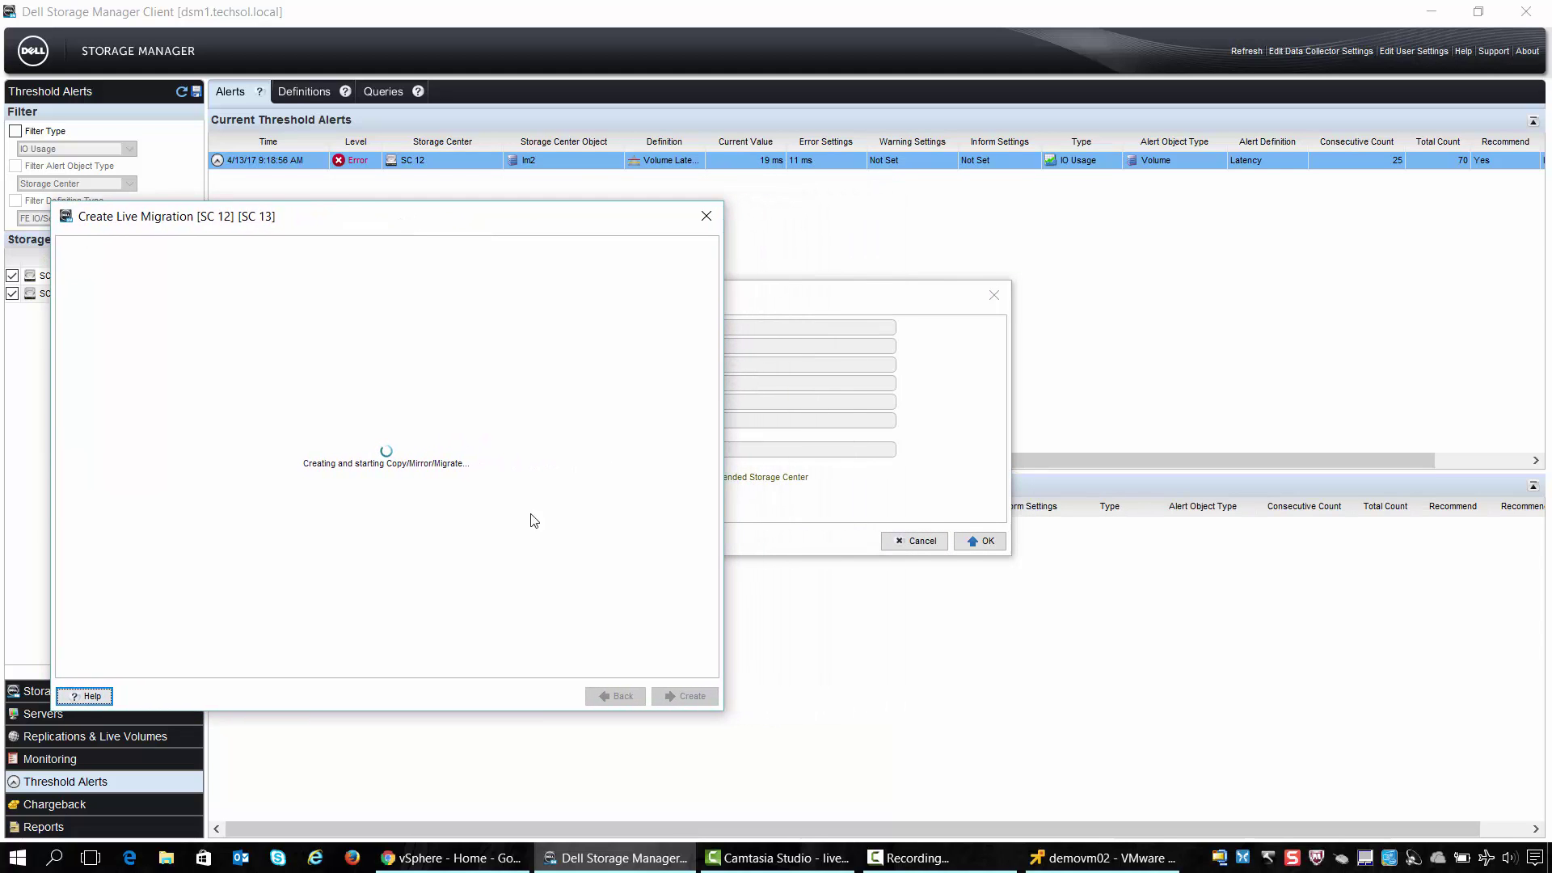
{"action": "left_click", "coordinate": [1119, 861]}
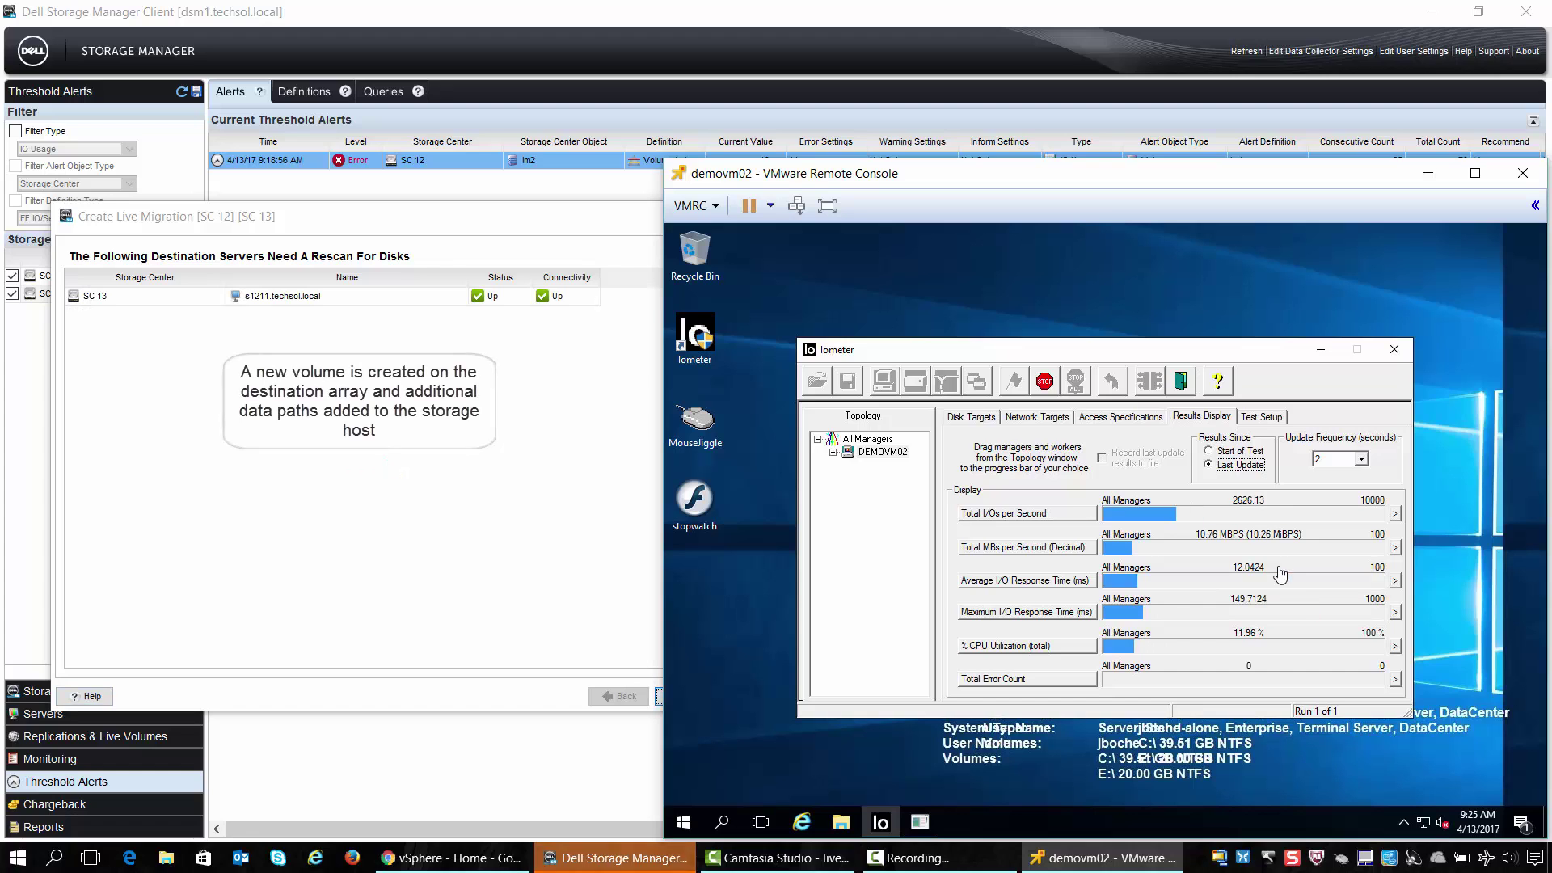
{"action": "left_click", "coordinate": [420, 230]}
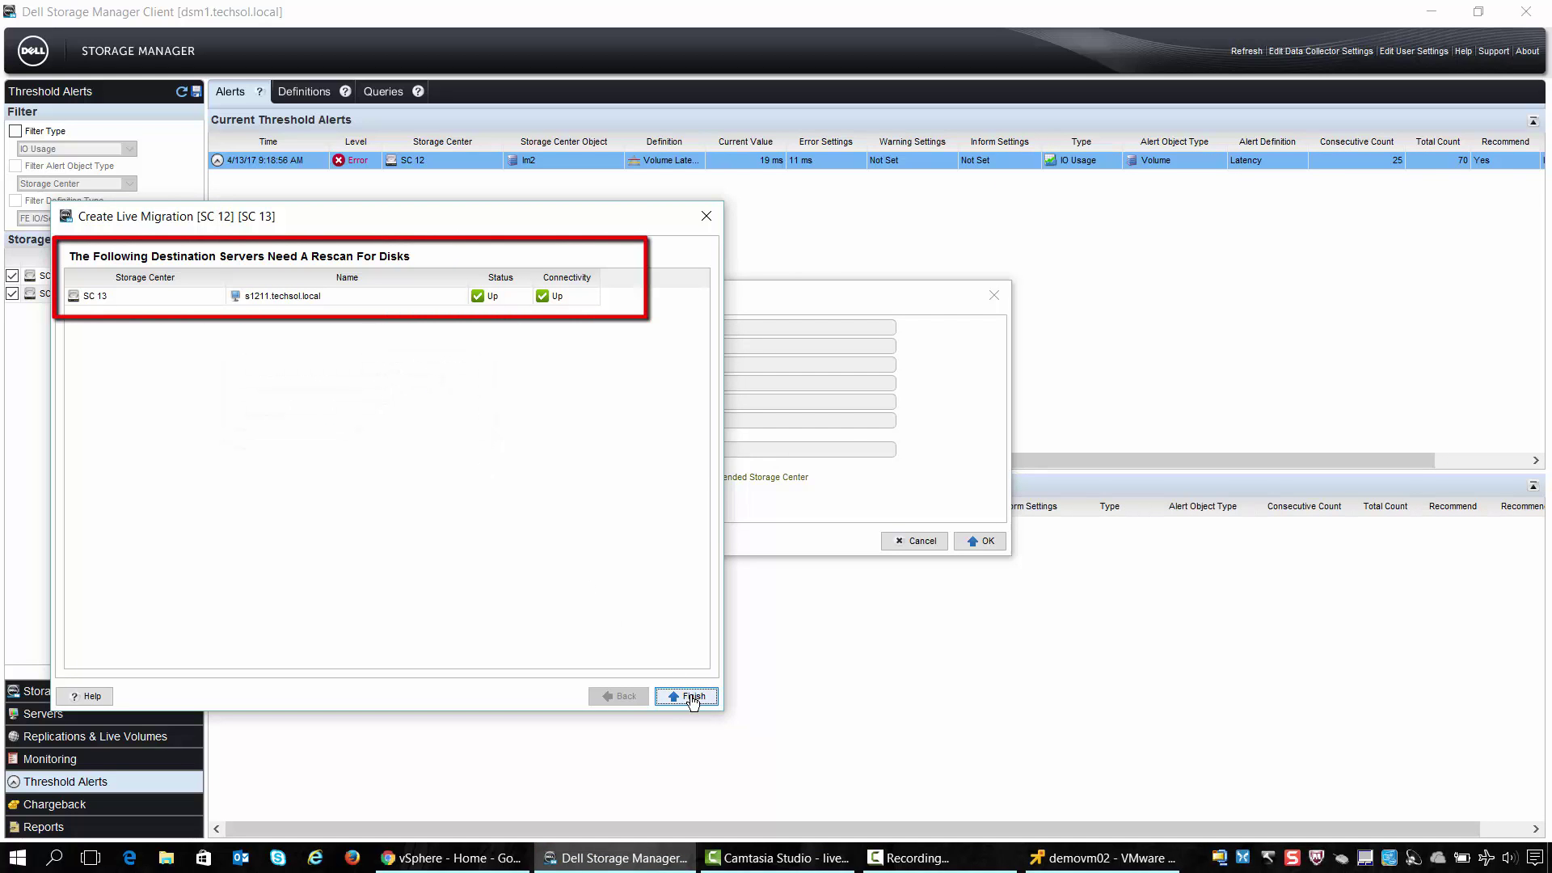
Rescan storage on host s1211.techsol.local in vSphere and follow it in Recent Tasks
{"action": "mouse_move", "coordinate": [460, 864]}
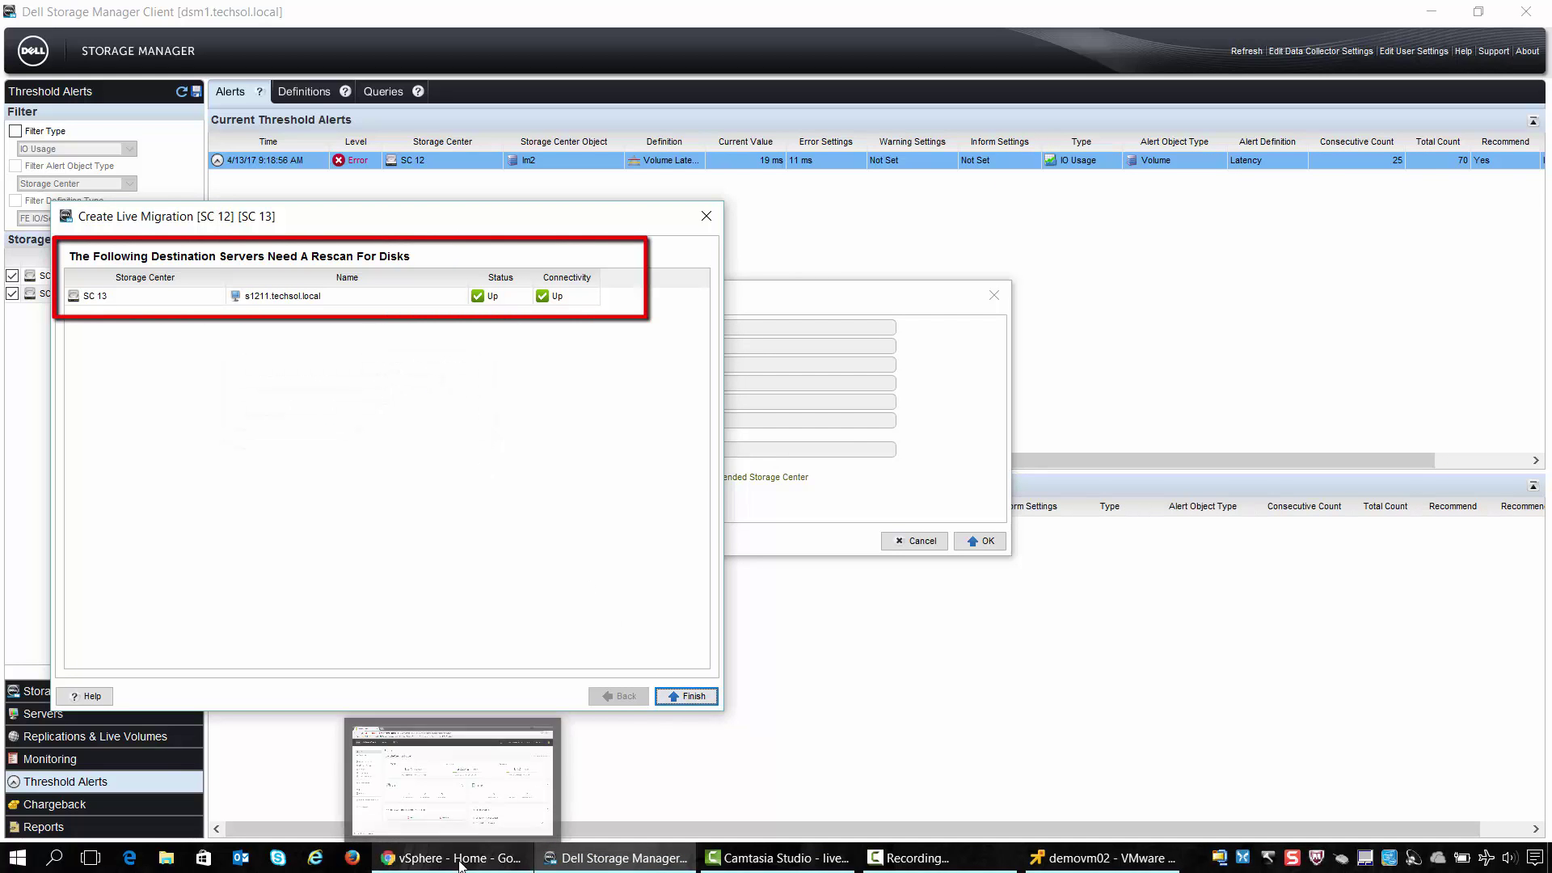
{"action": "left_click", "coordinate": [460, 862]}
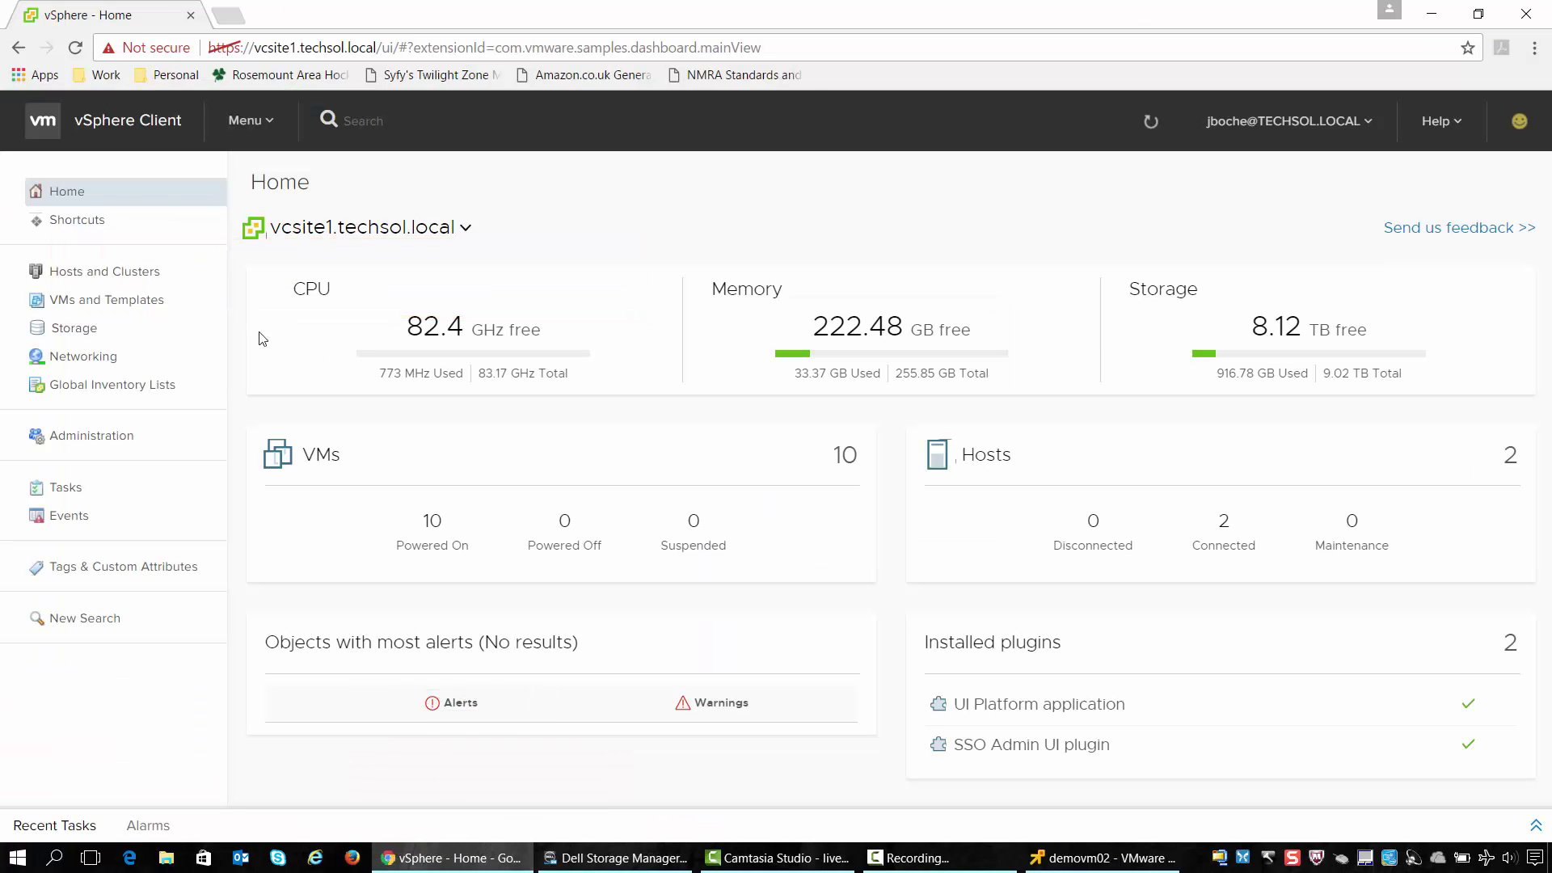
{"action": "left_click", "coordinate": [143, 282]}
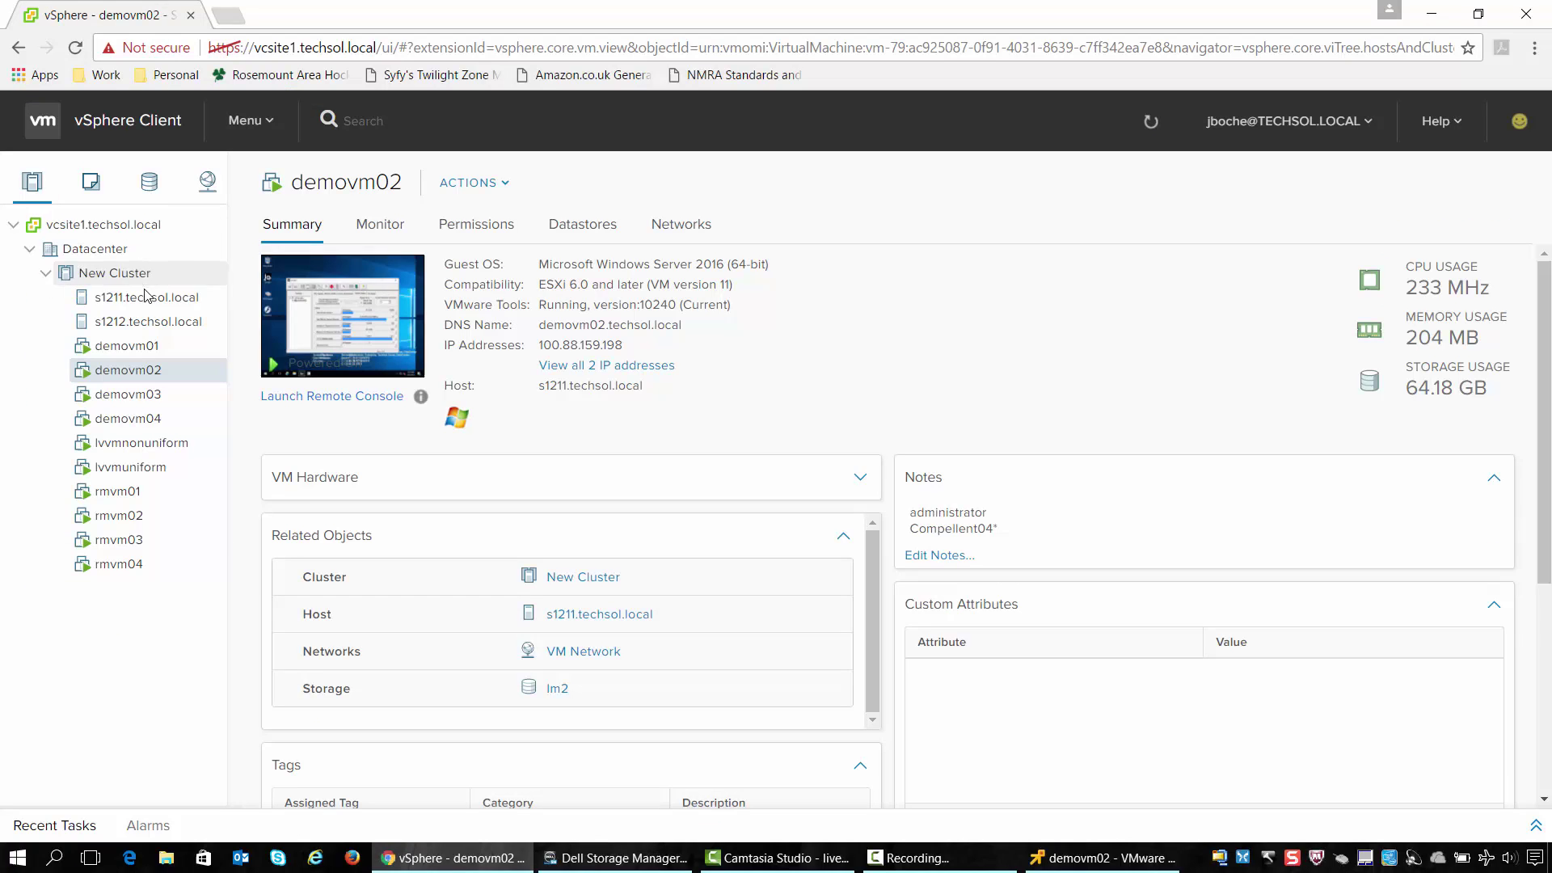
{"action": "left_click", "coordinate": [145, 299]}
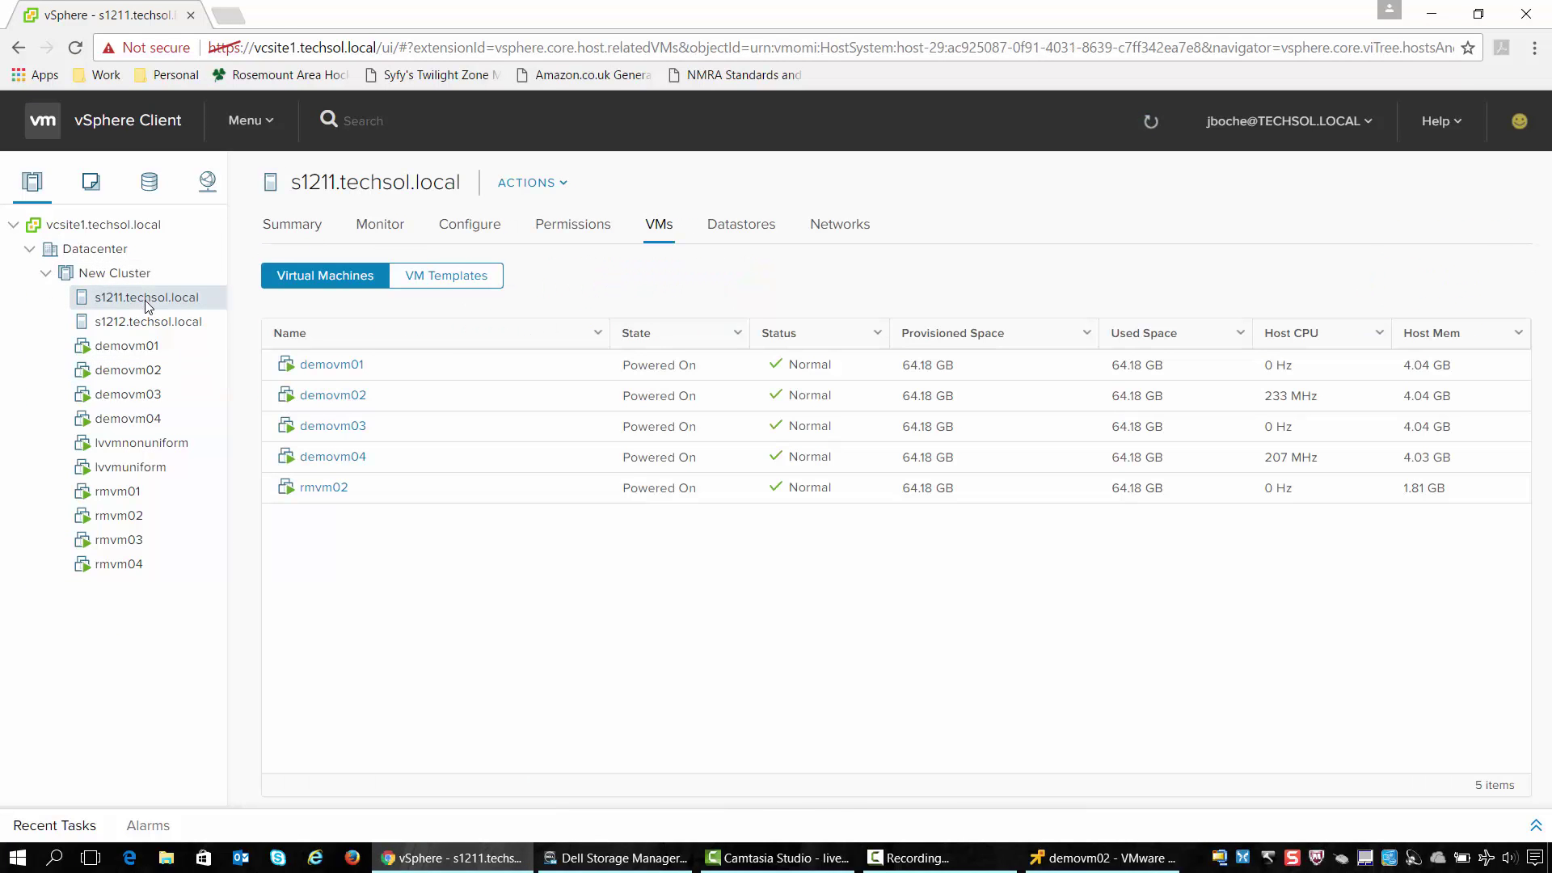
{"action": "right_click", "coordinate": [148, 306]}
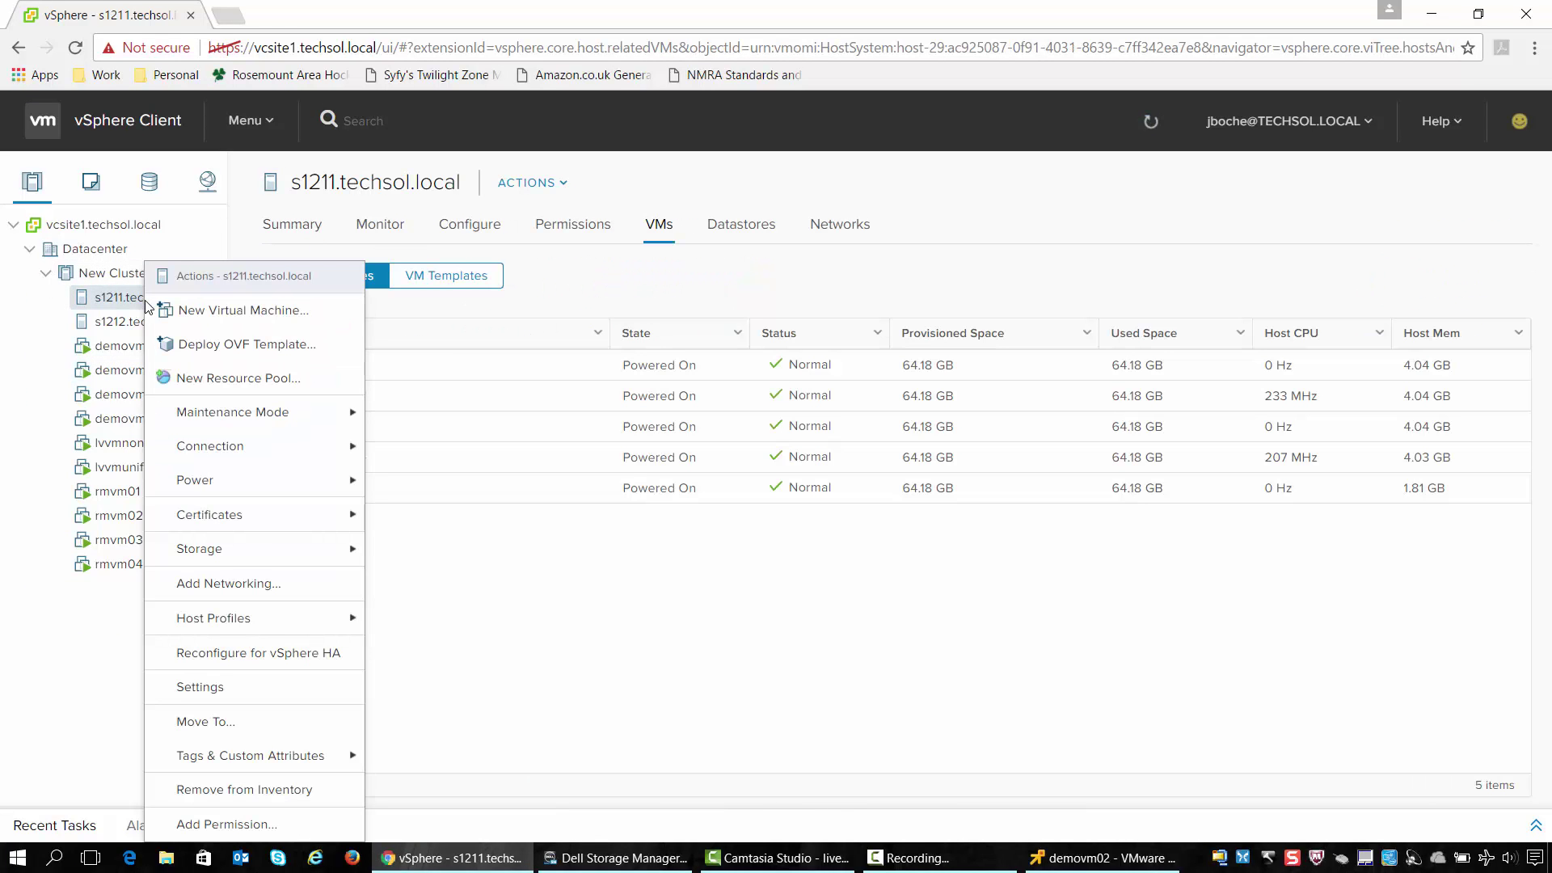
{"action": "mouse_move", "coordinate": [273, 555]}
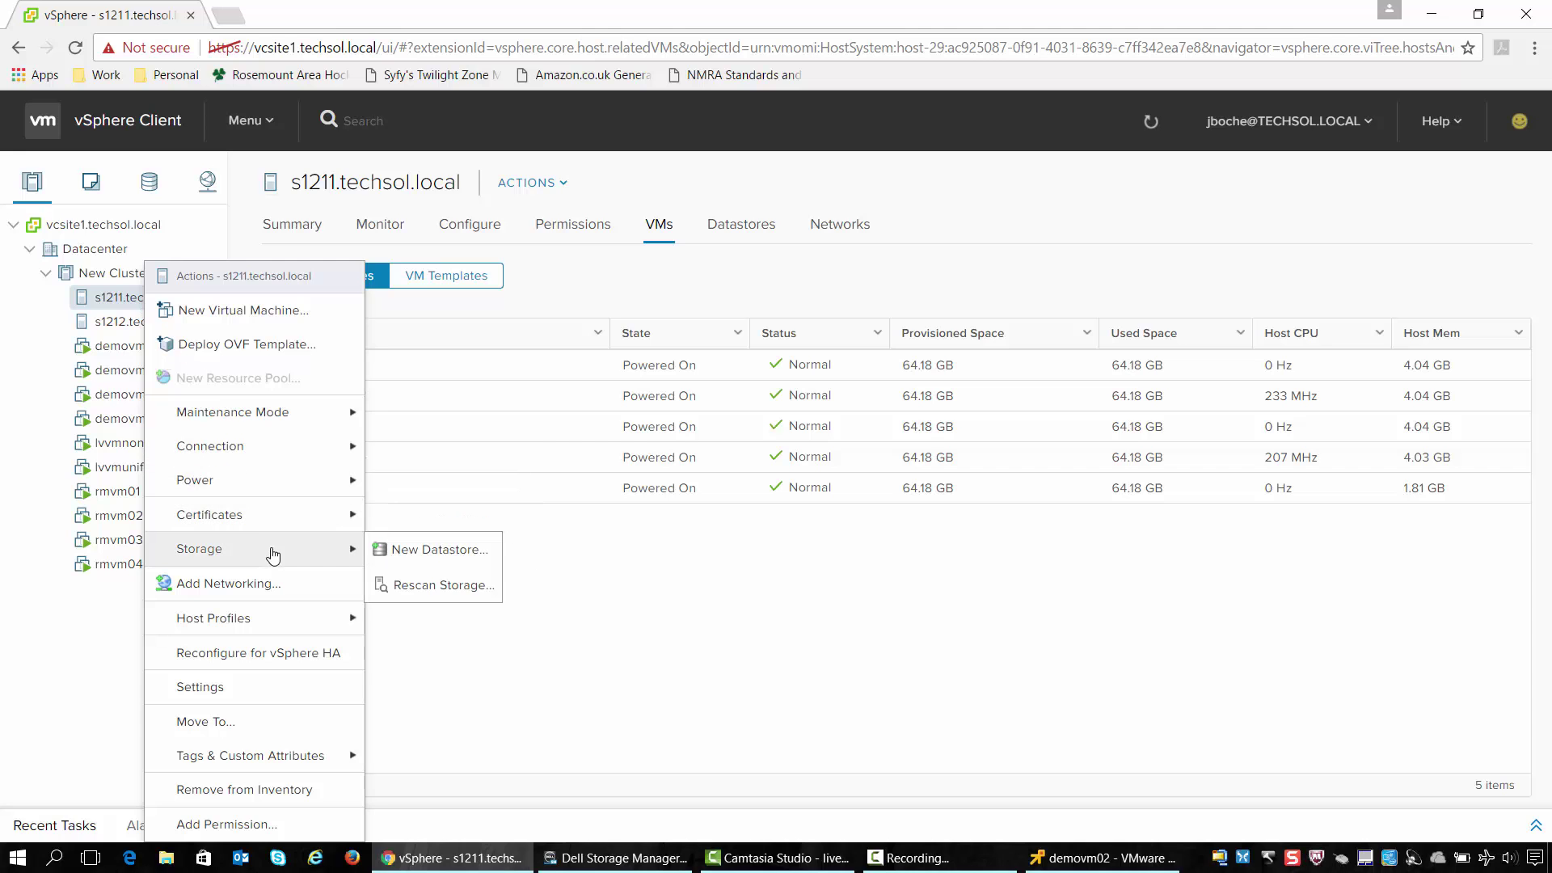
{"action": "left_click", "coordinate": [408, 585]}
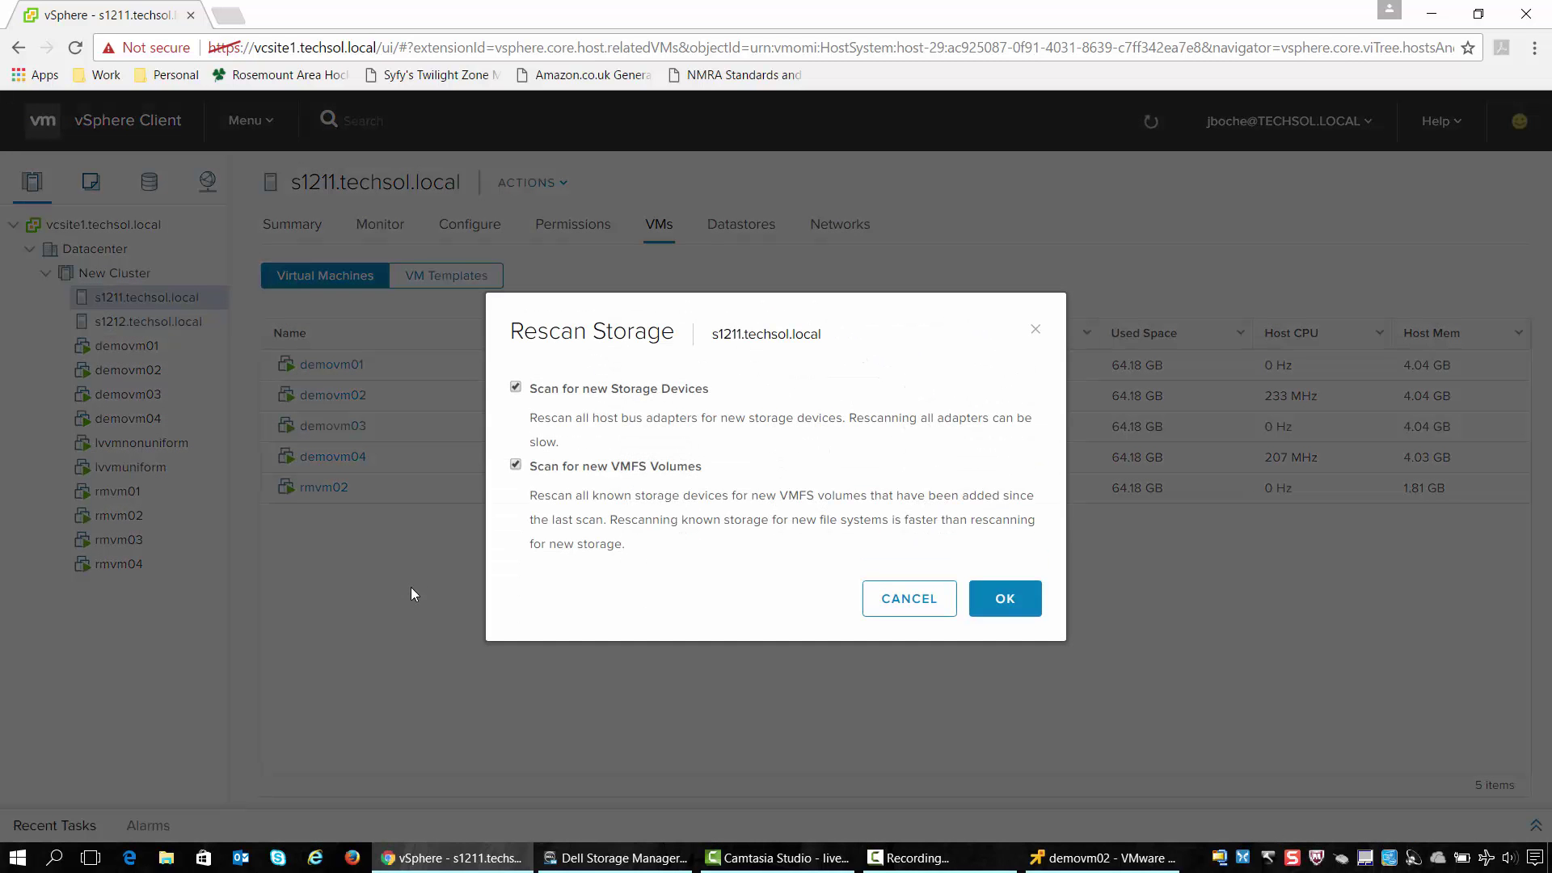
{"action": "left_click", "coordinate": [975, 605]}
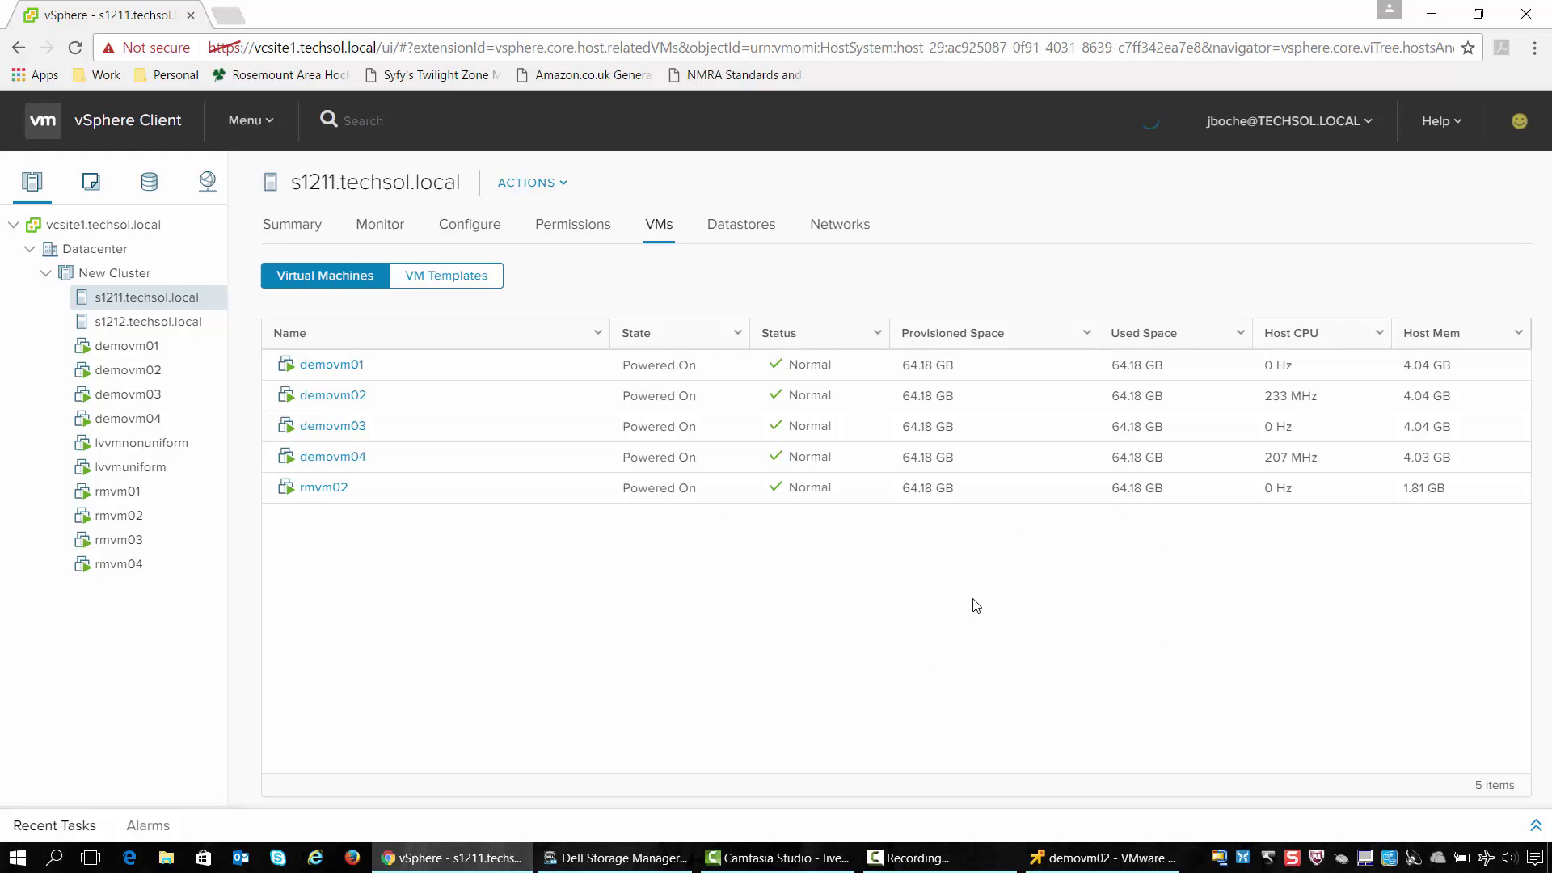
{"action": "left_click", "coordinate": [81, 825]}
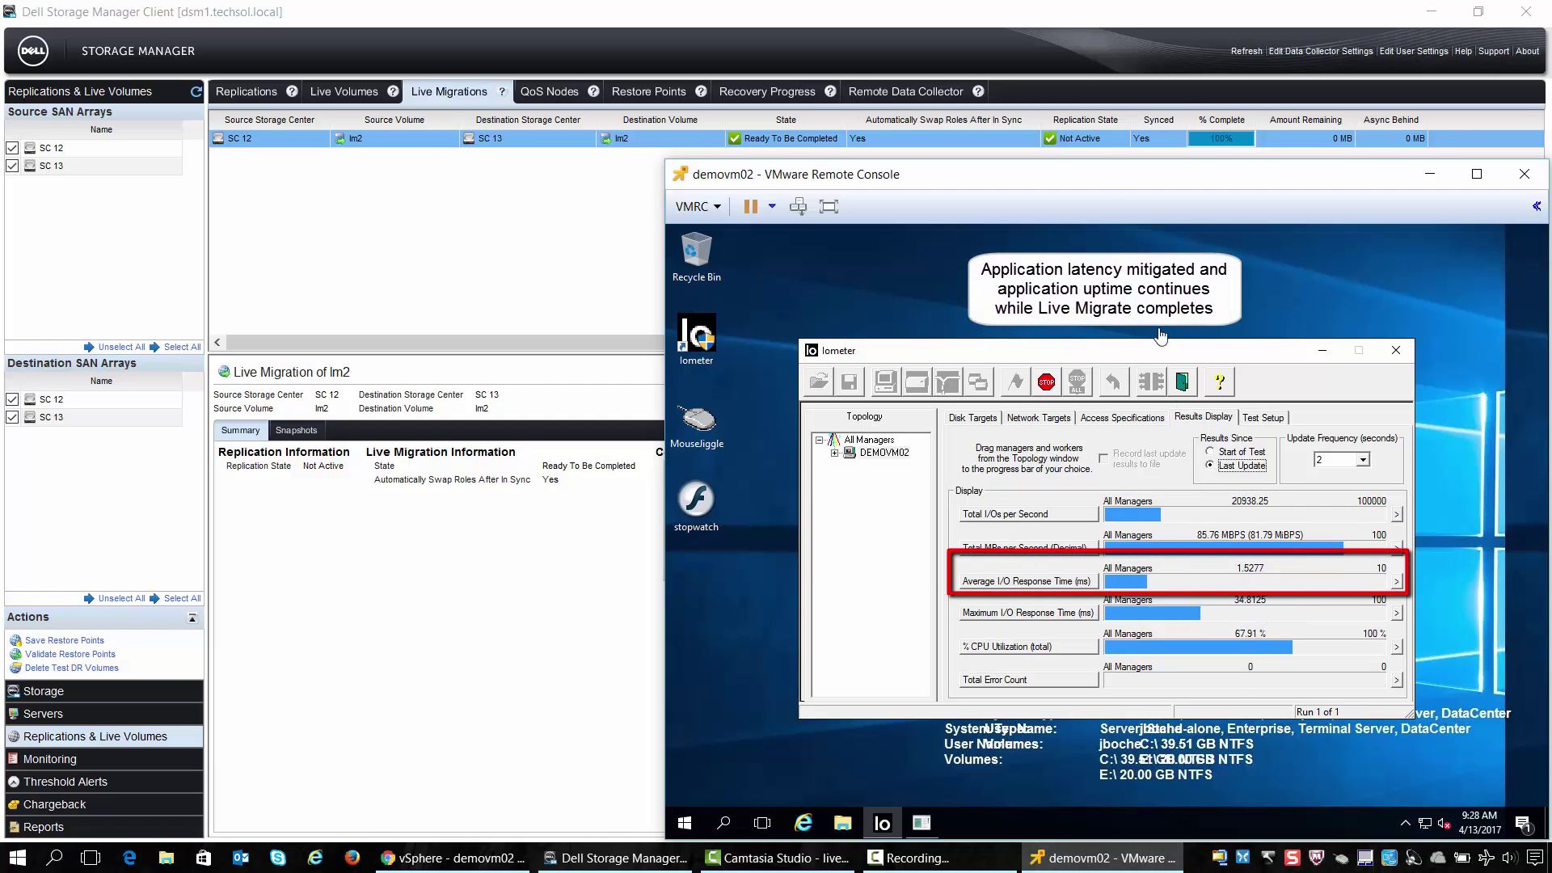
Bring Dell Storage Manager forward to confirm lm2's migration is Ready To Be Completed
{"action": "left_click", "coordinate": [1046, 19]}
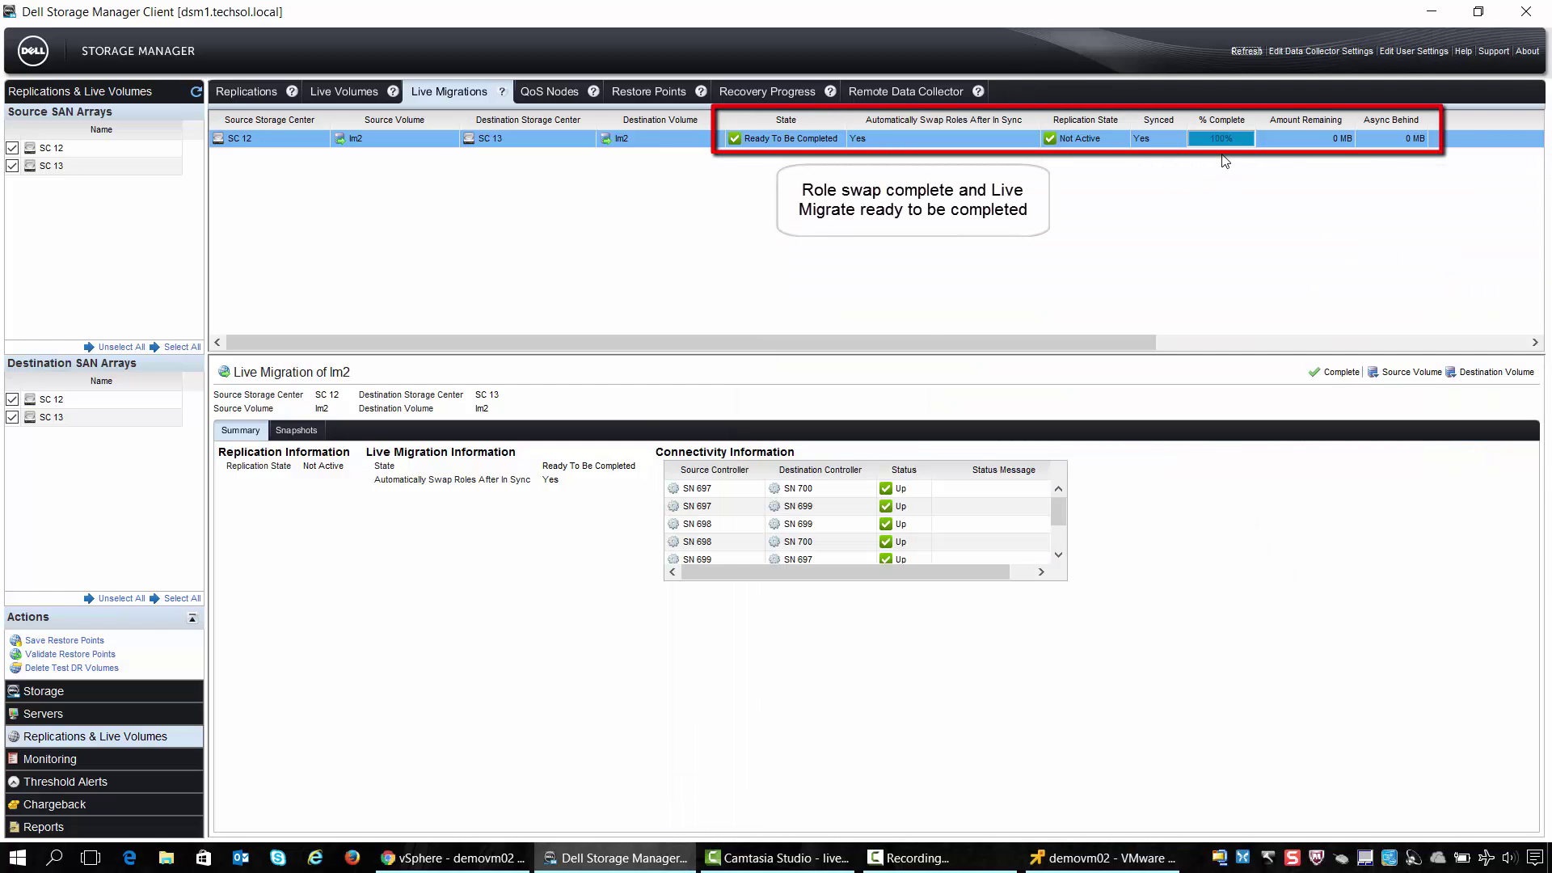
Complete the lm2 live migration and confirm Iometer stays around 1.57 ms on the VM
{"action": "right_click", "coordinate": [799, 146]}
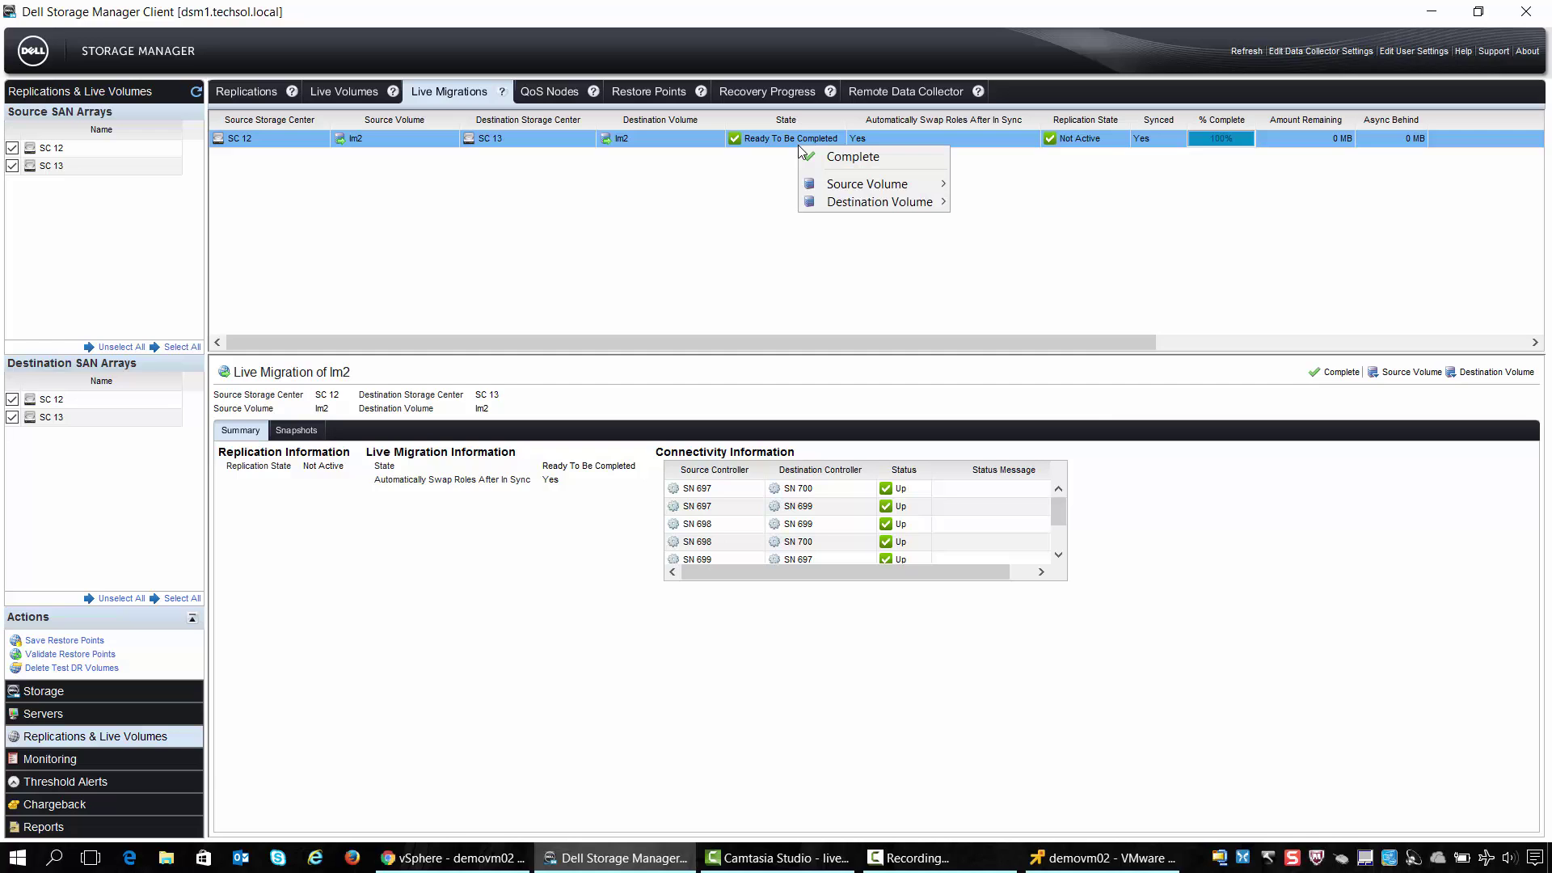
{"action": "left_click", "coordinate": [839, 158]}
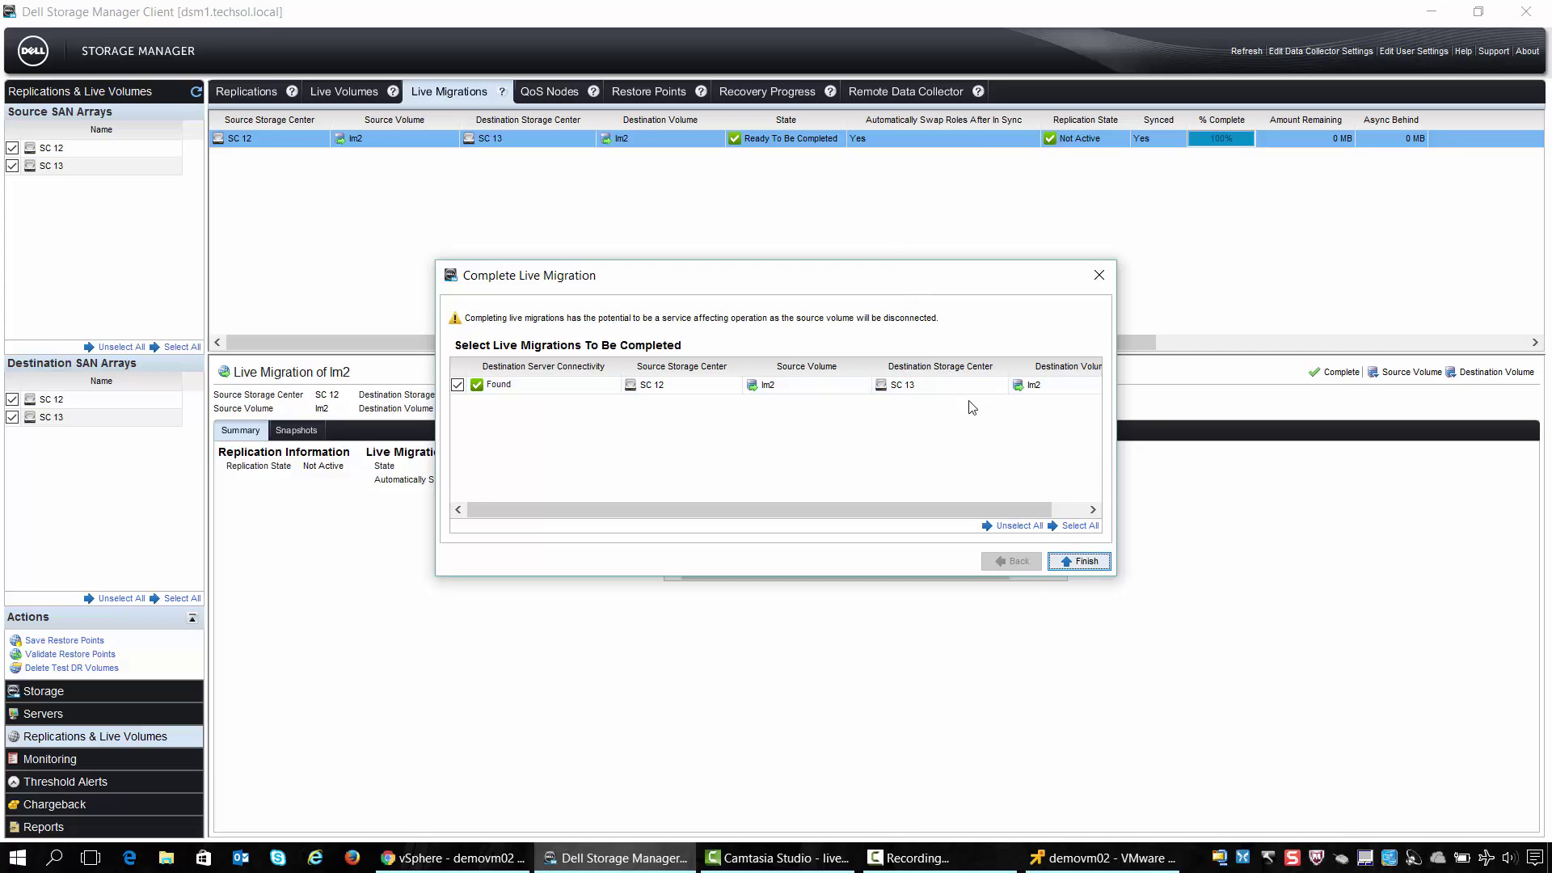
{"action": "left_click", "coordinate": [1087, 562]}
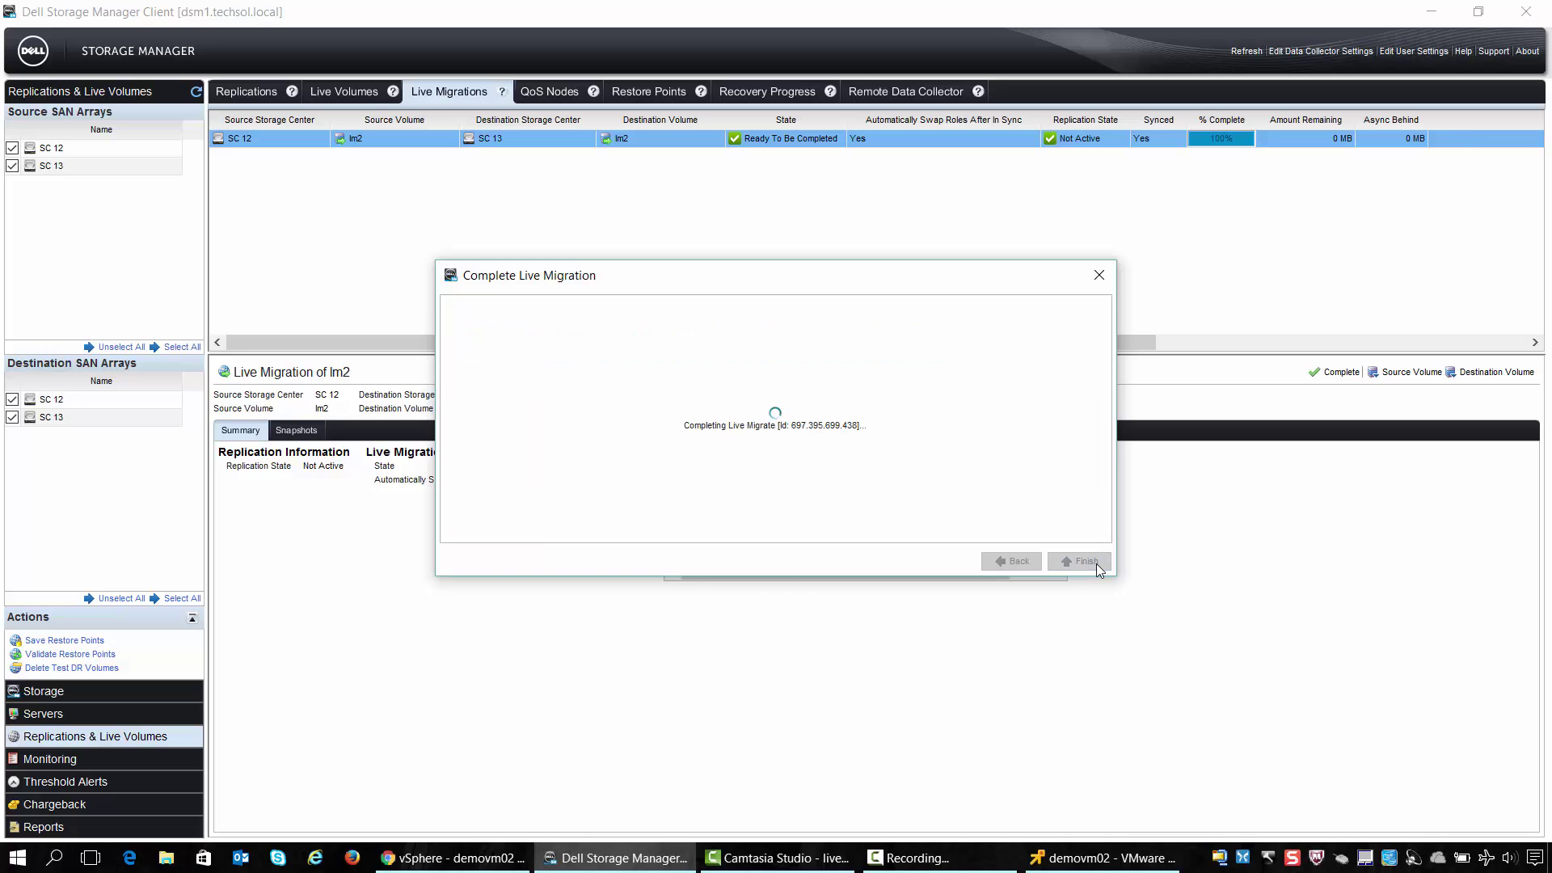
{"action": "left_click_drag", "start_coordinate": [861, 283], "coordinate": [483, 267]}
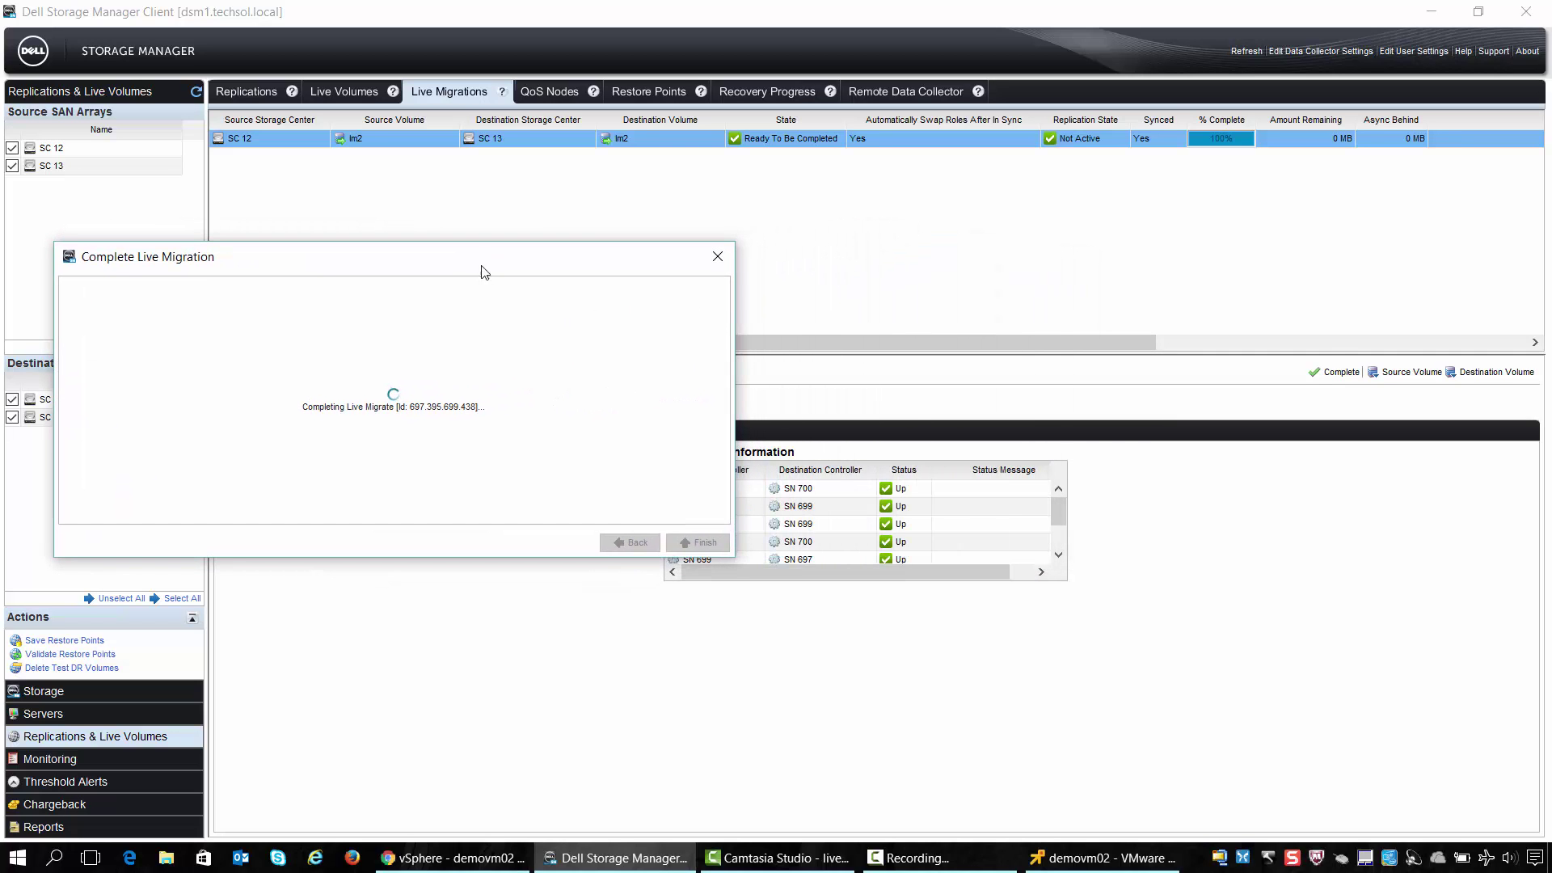
{"action": "left_click", "coordinate": [1108, 858]}
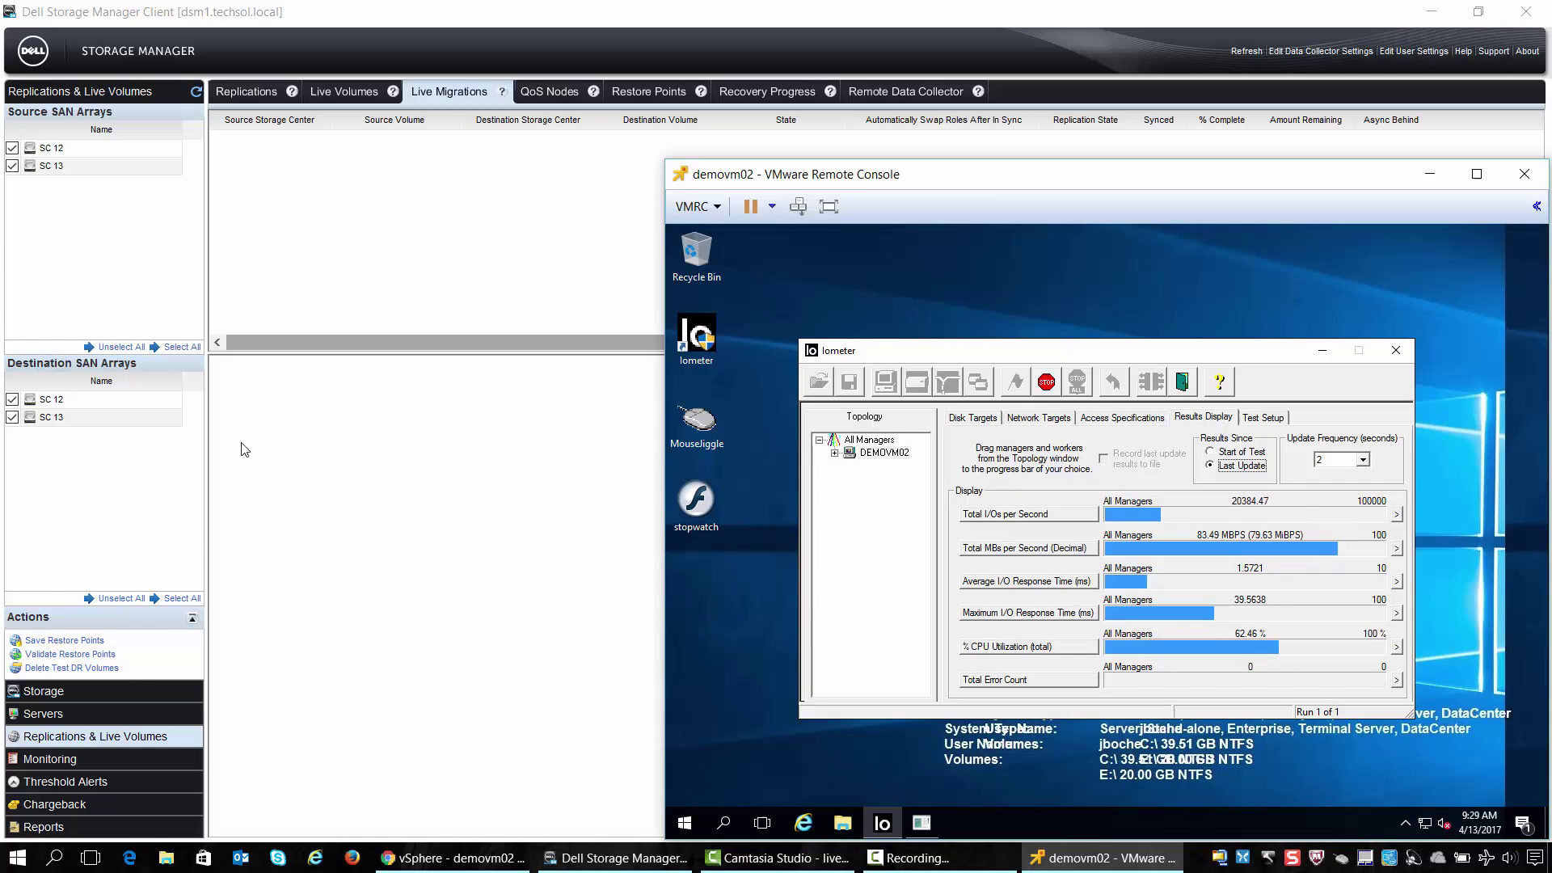
Browse SC 13 storage to the migrated lm2 volume under Volumes > VMware > Test
{"action": "left_click", "coordinate": [107, 695]}
{"action": "left_click", "coordinate": [78, 151]}
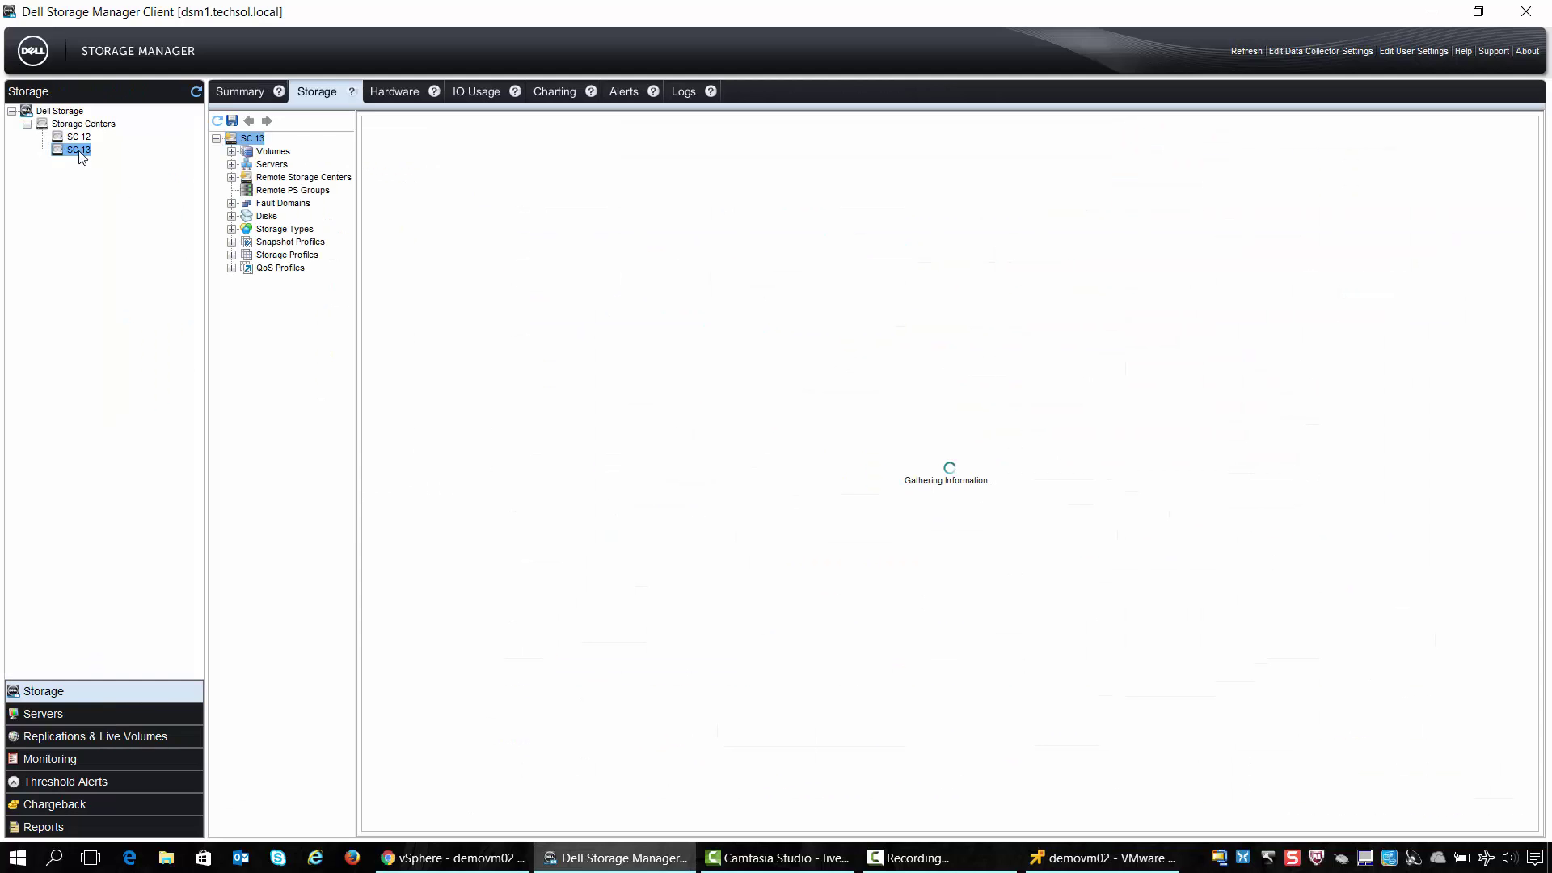
{"action": "left_click", "coordinate": [232, 152]}
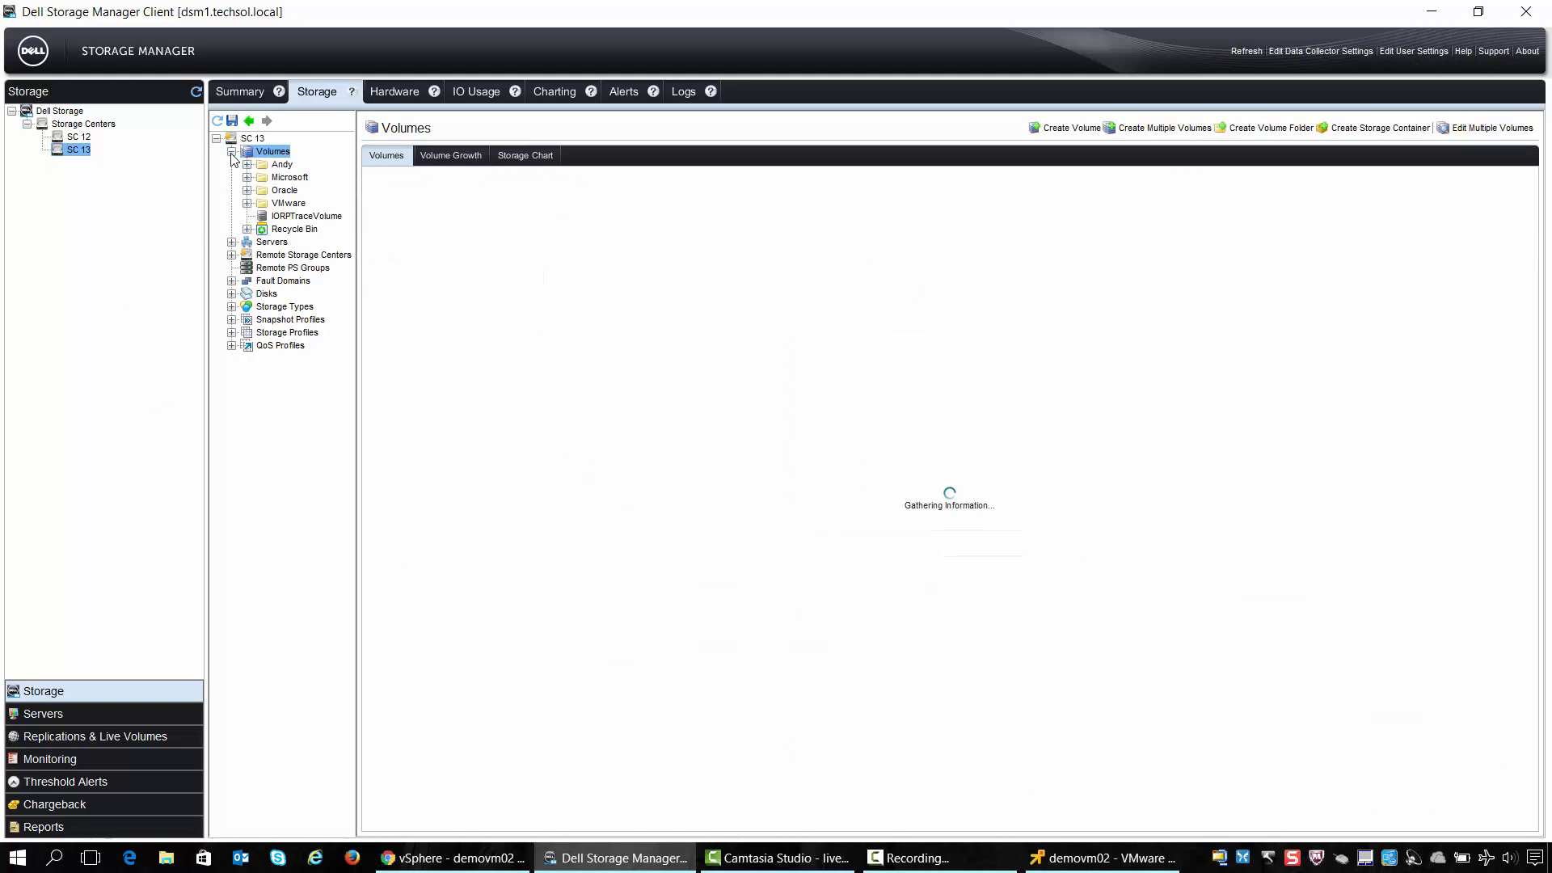
{"action": "left_click", "coordinate": [246, 204]}
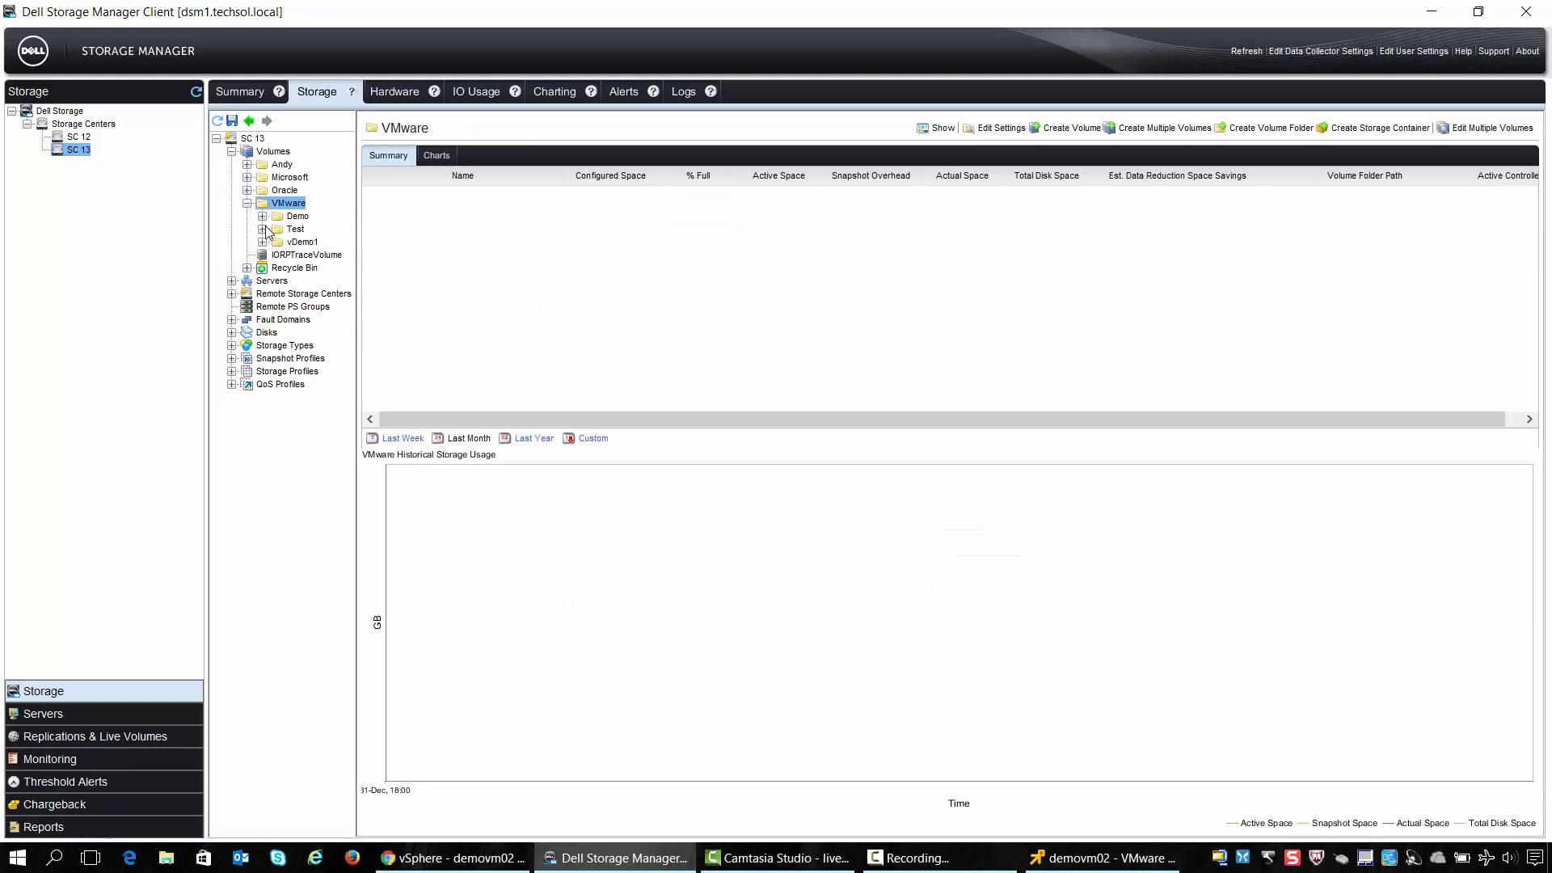
{"action": "left_click", "coordinate": [277, 231]}
{"action": "left_click", "coordinate": [308, 255]}
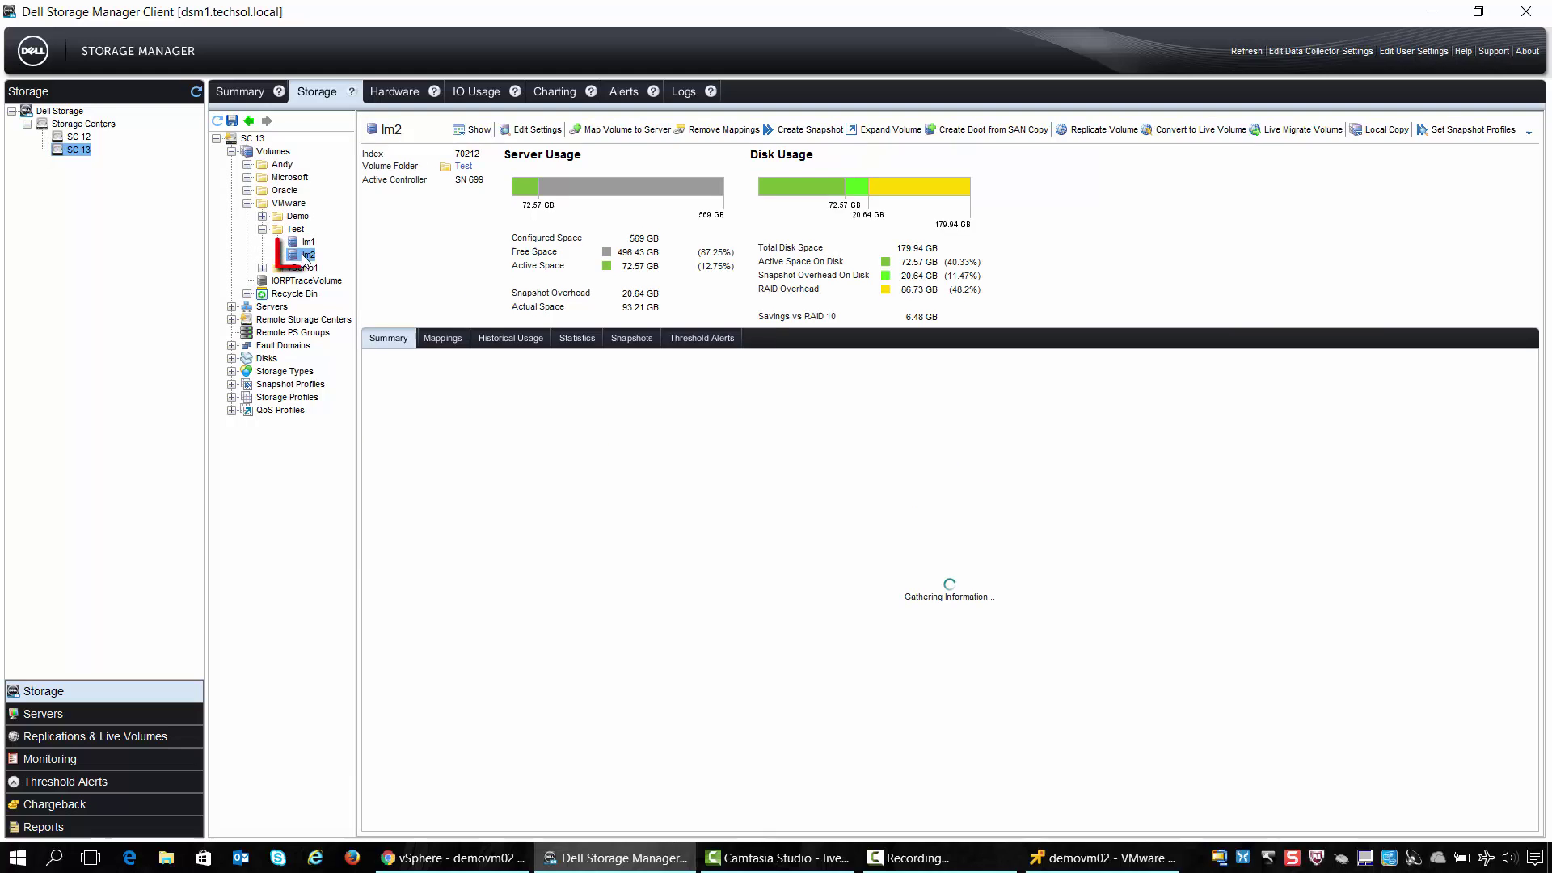
Show lm2's IO charts in Charting, with I/O dropping to zero after migration
{"action": "left_click", "coordinate": [573, 93]}
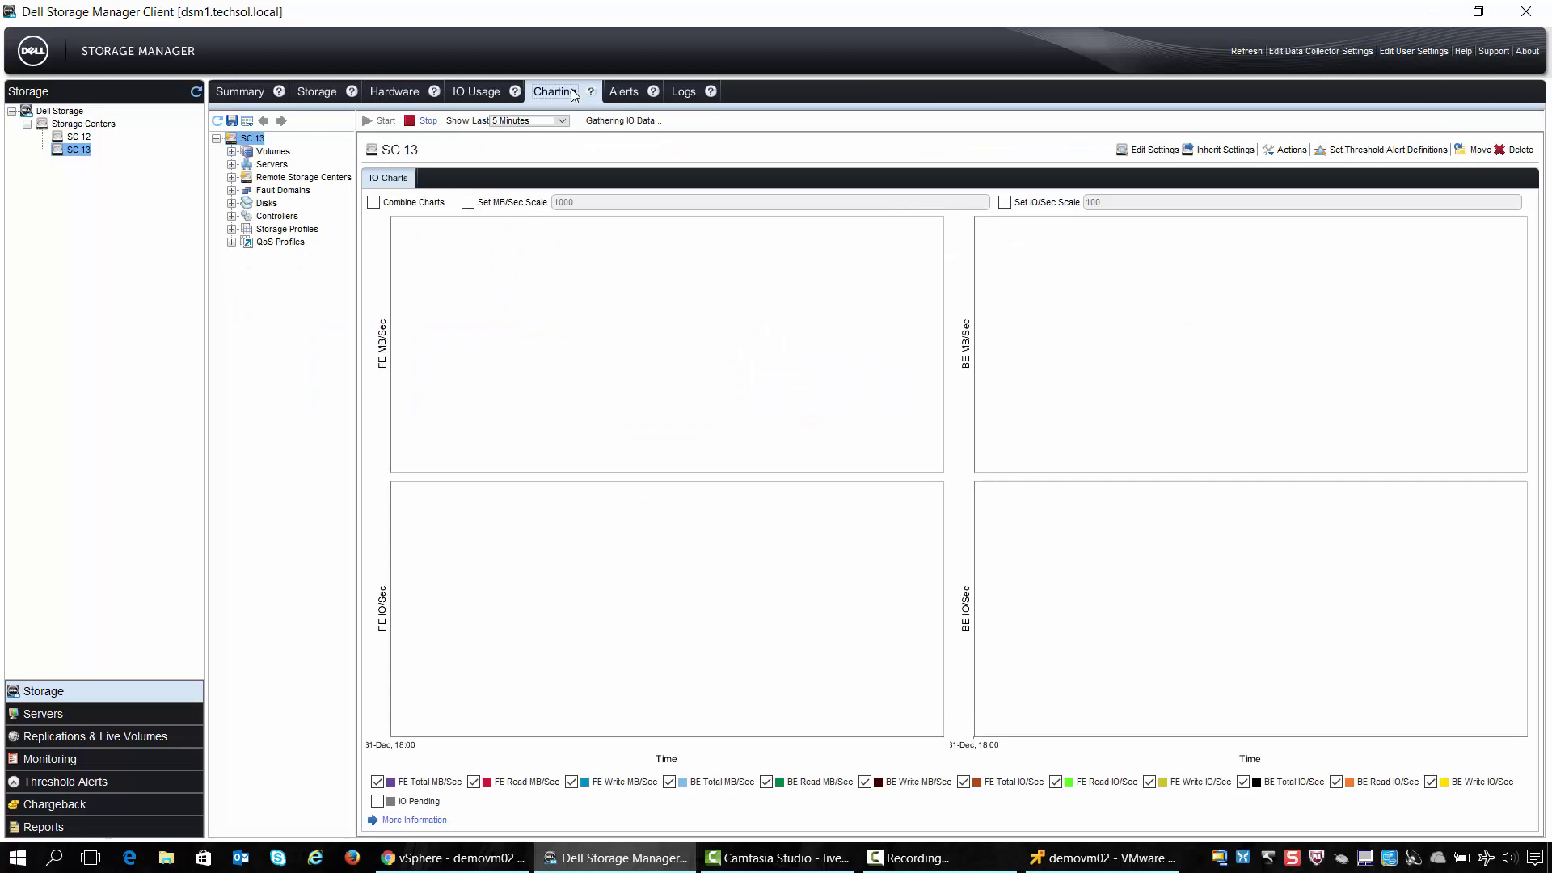
{"action": "left_click", "coordinate": [231, 152]}
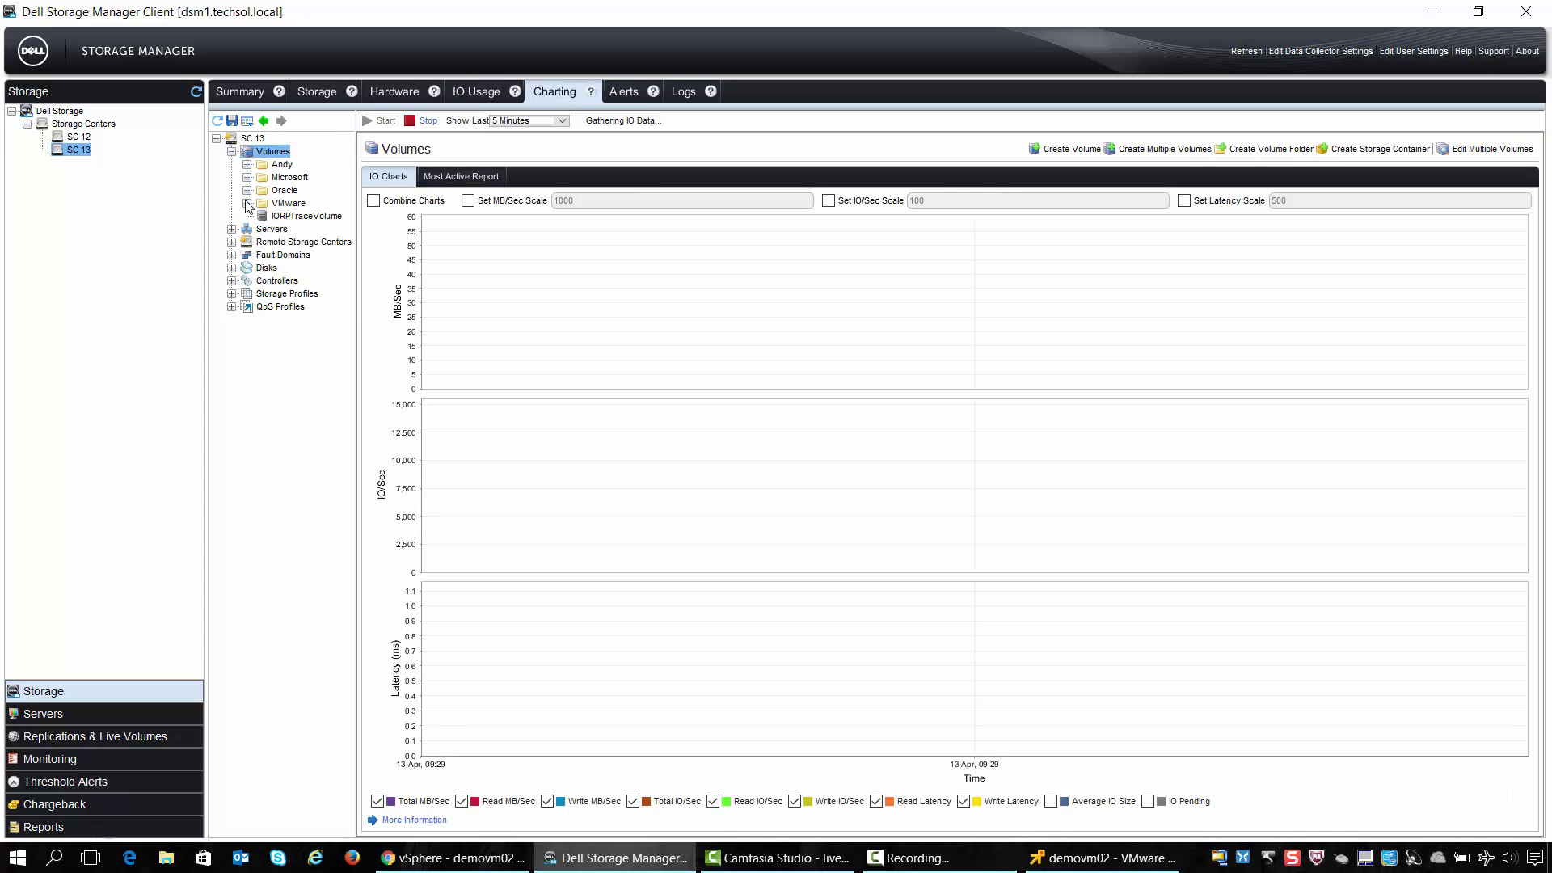
{"action": "left_click", "coordinate": [247, 203]}
{"action": "left_click", "coordinate": [263, 229]}
{"action": "left_click", "coordinate": [308, 255]}
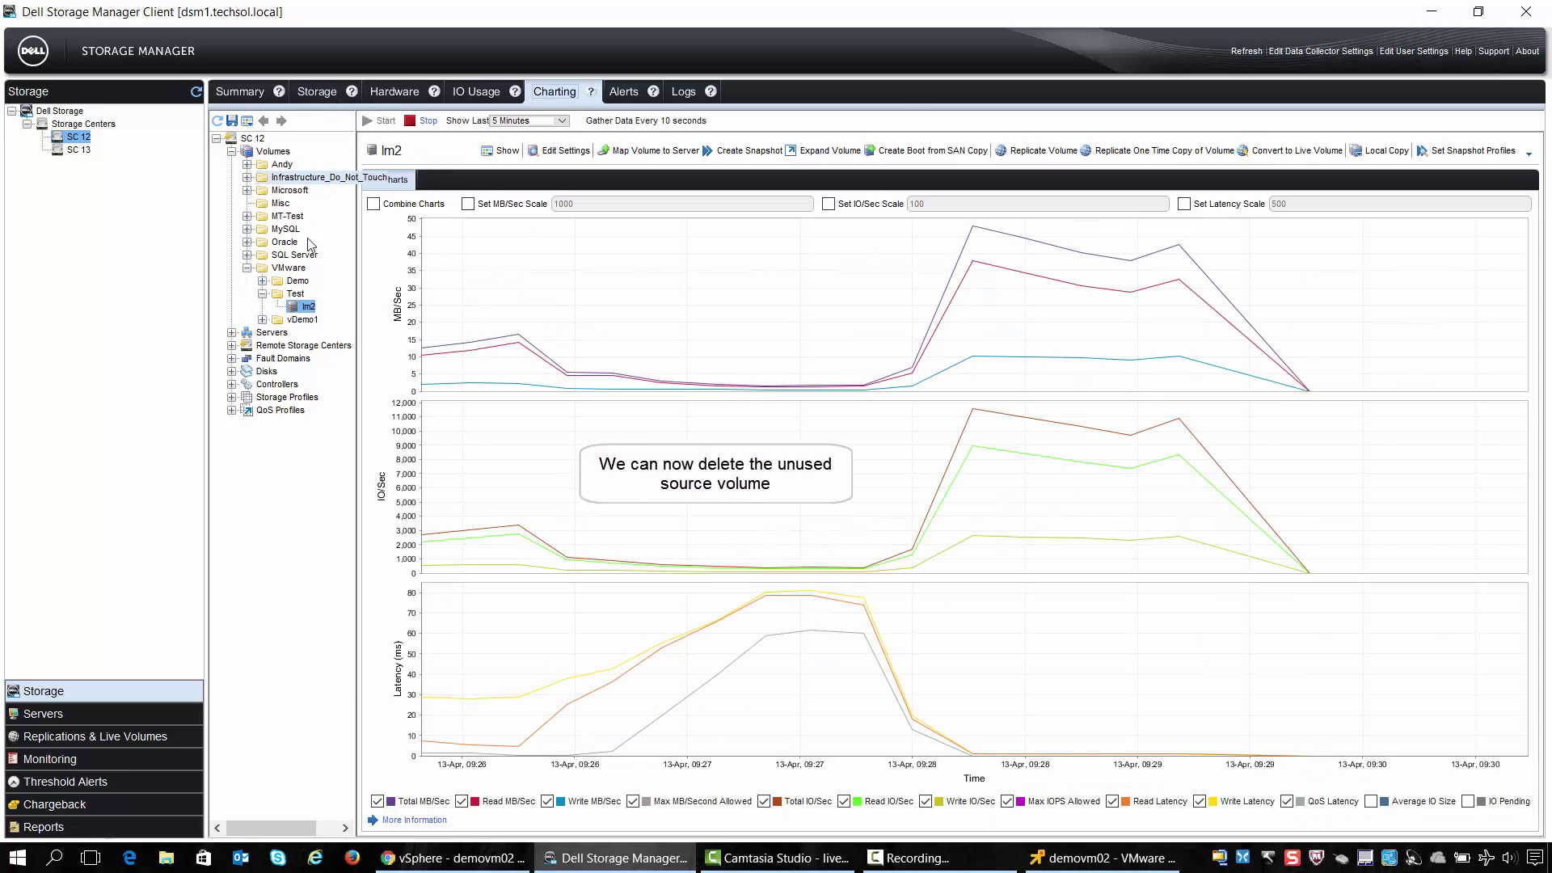
Permanently delete the old lm2 volume on SC 12, skipping the Recycle Bin
{"action": "right_click", "coordinate": [309, 312]}
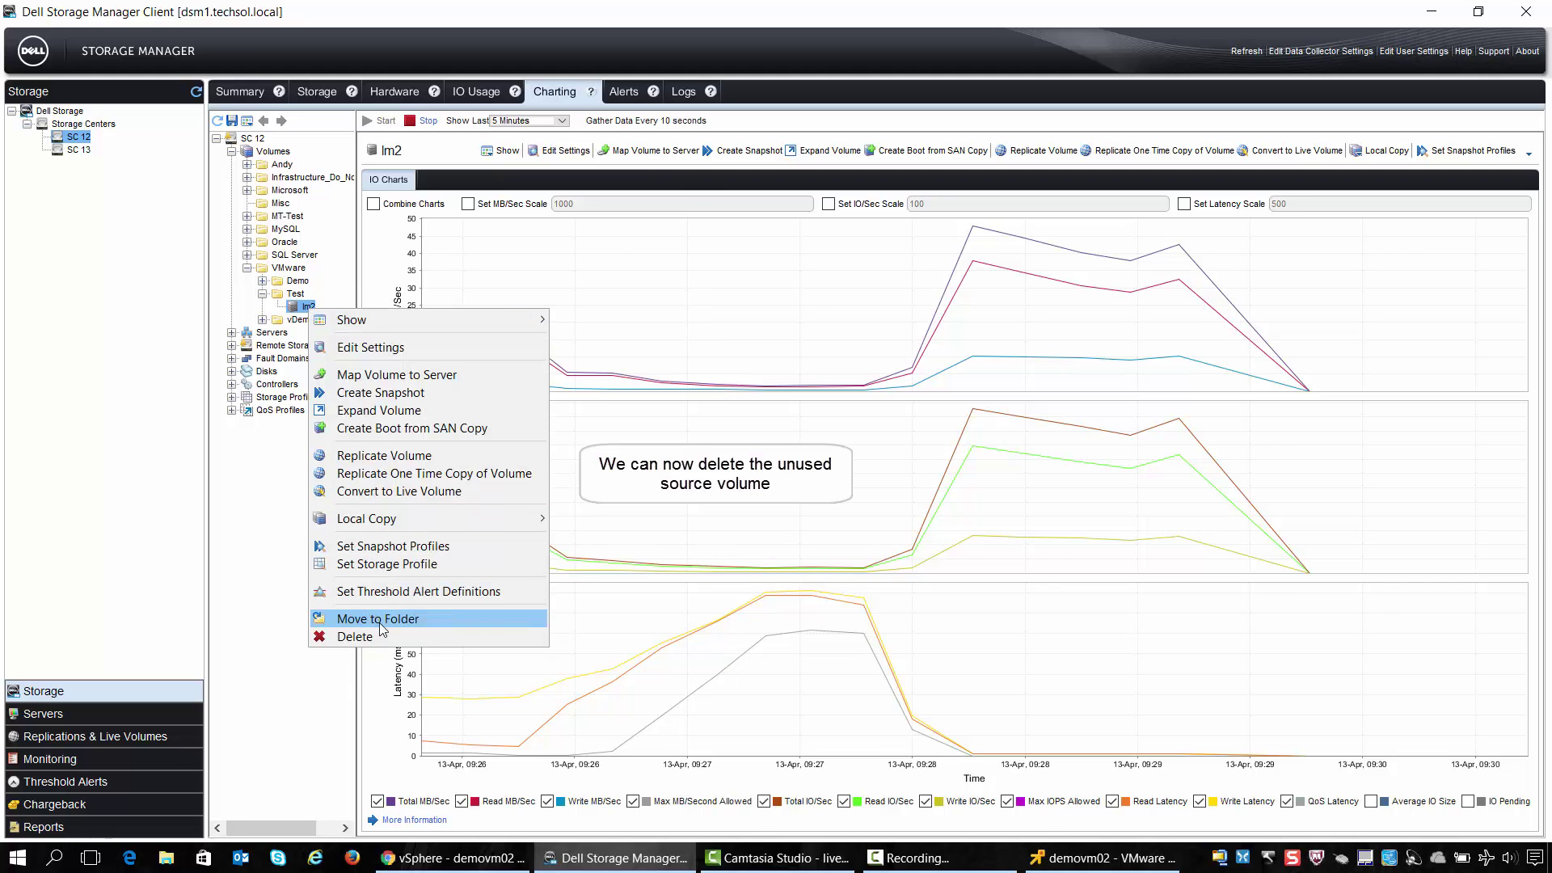
{"action": "left_click", "coordinate": [355, 637]}
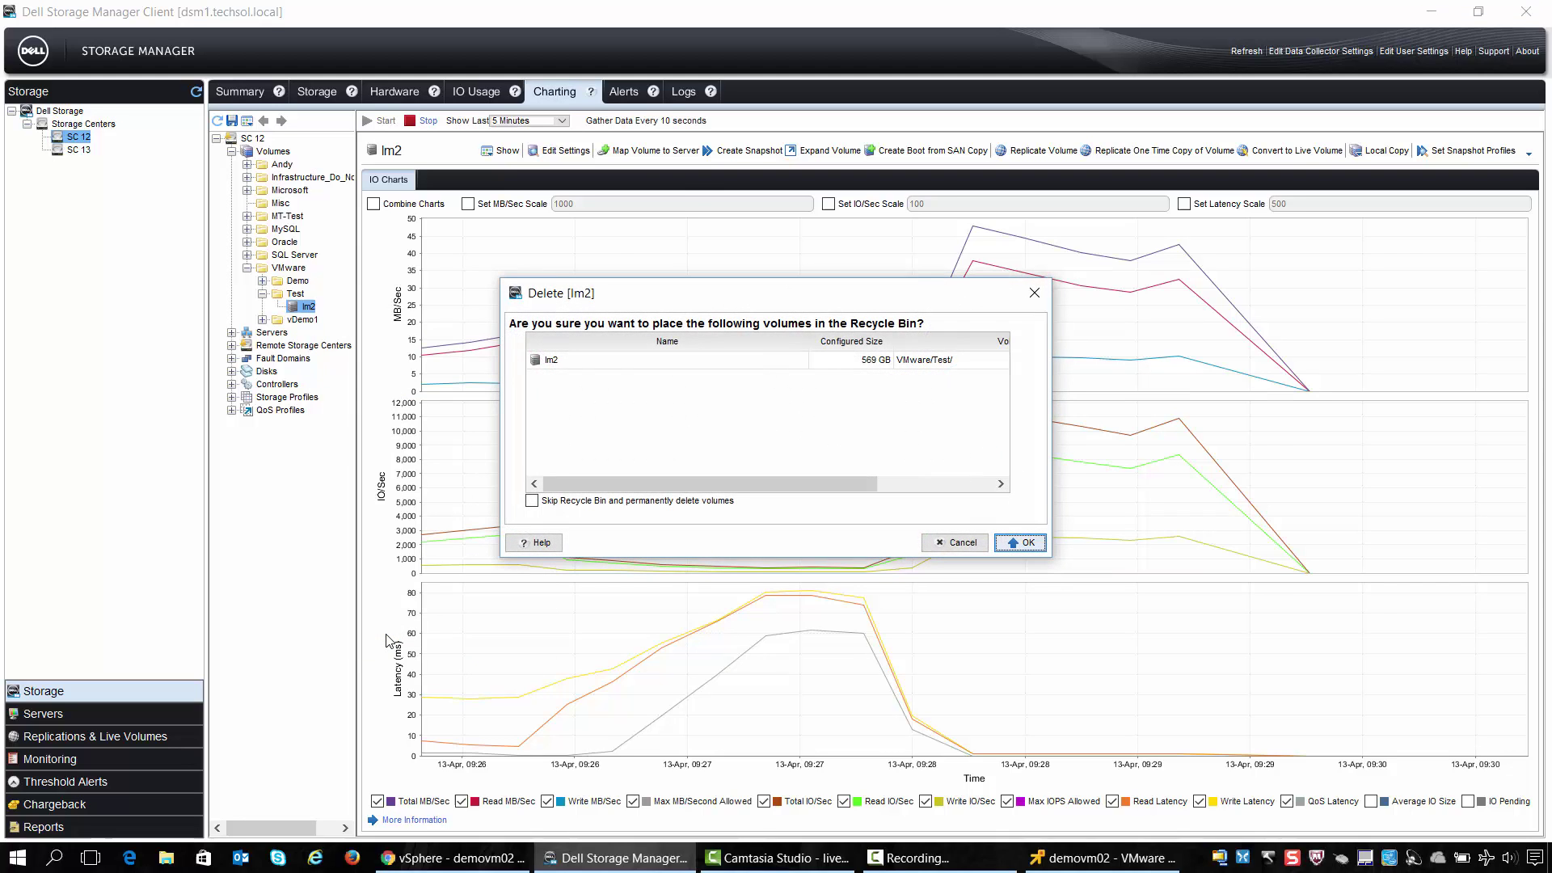
{"action": "left_click", "coordinate": [585, 501]}
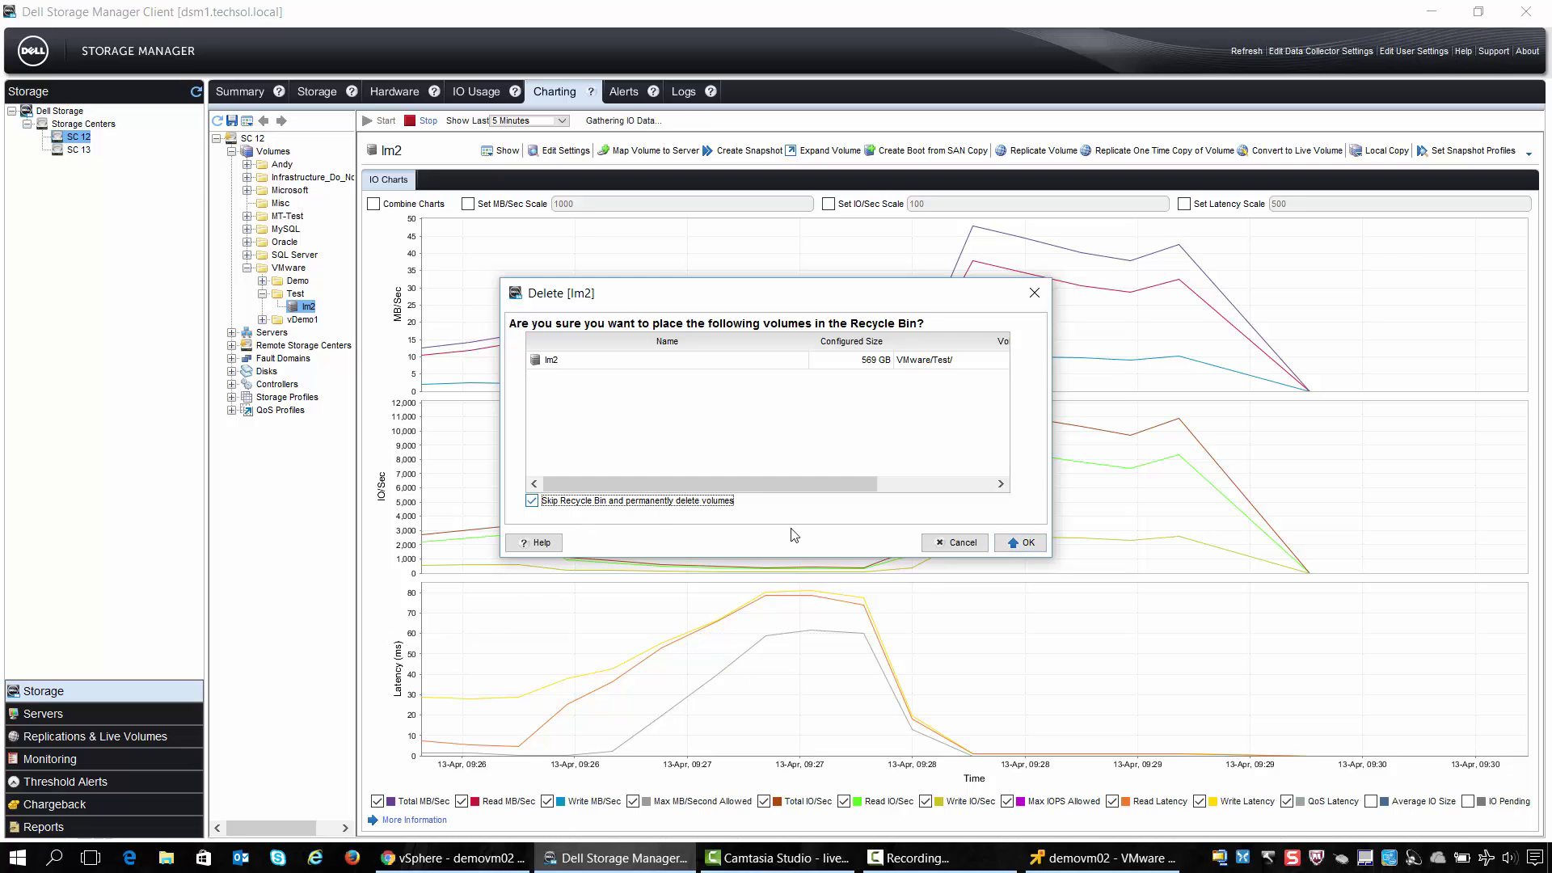
{"action": "left_click", "coordinate": [1021, 548]}
{"action": "left_click", "coordinate": [1021, 544]}
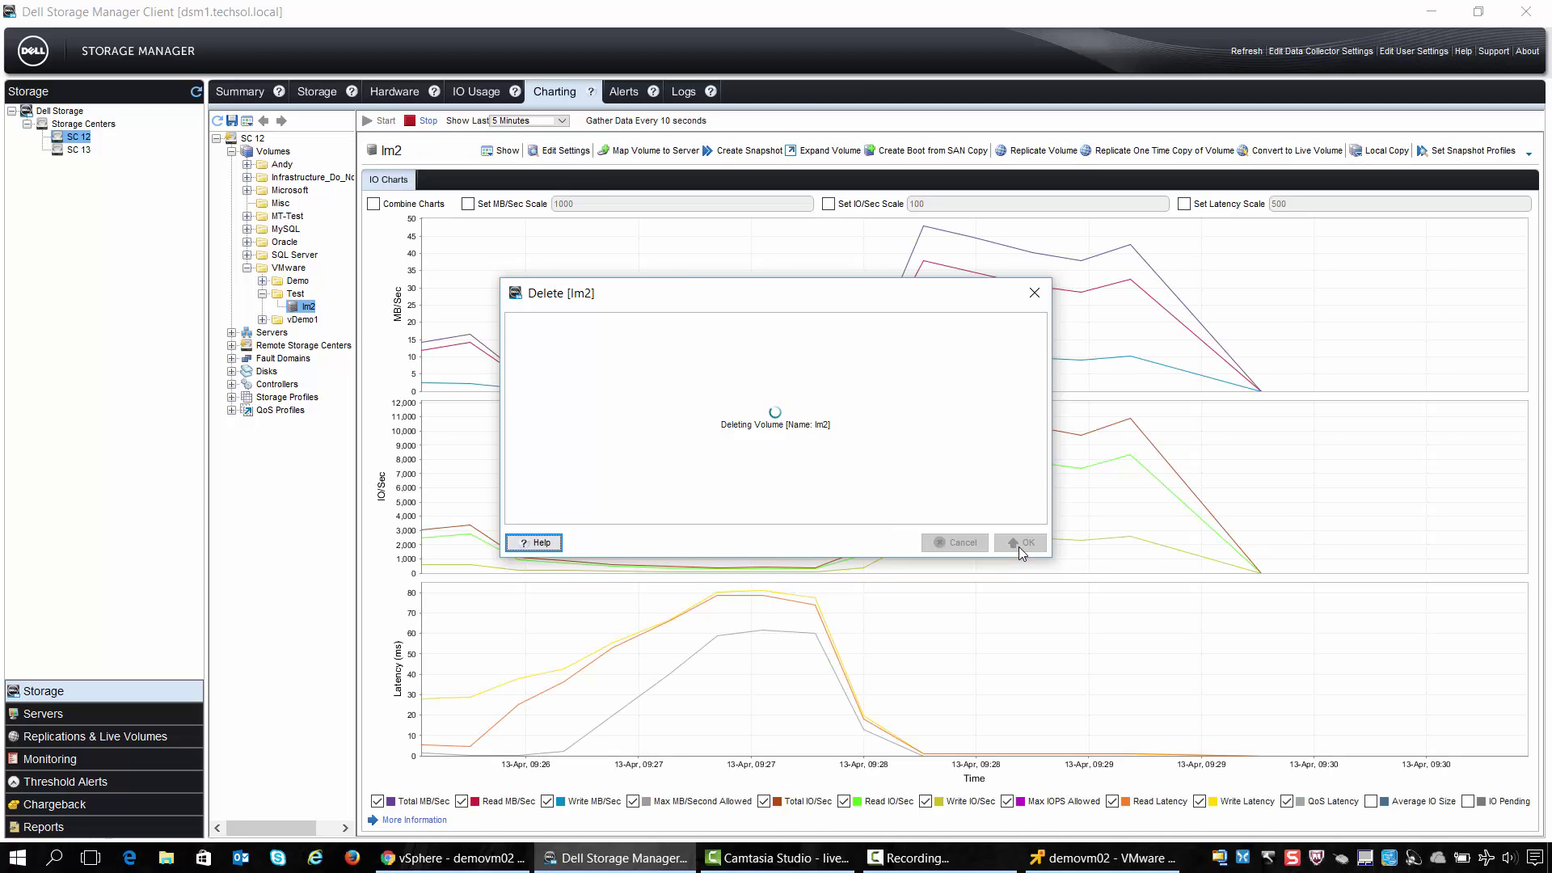